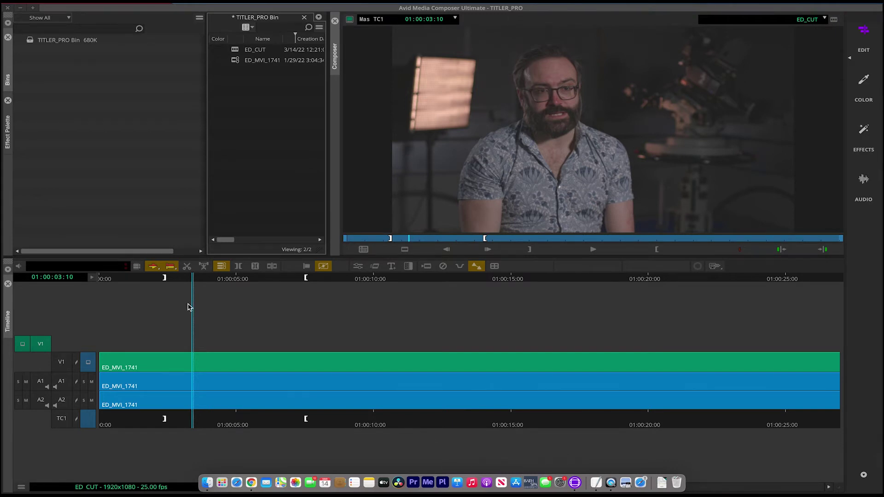
Step: Park the playhead at 01:00:07:23 on the timeline ruler
click(178, 279)
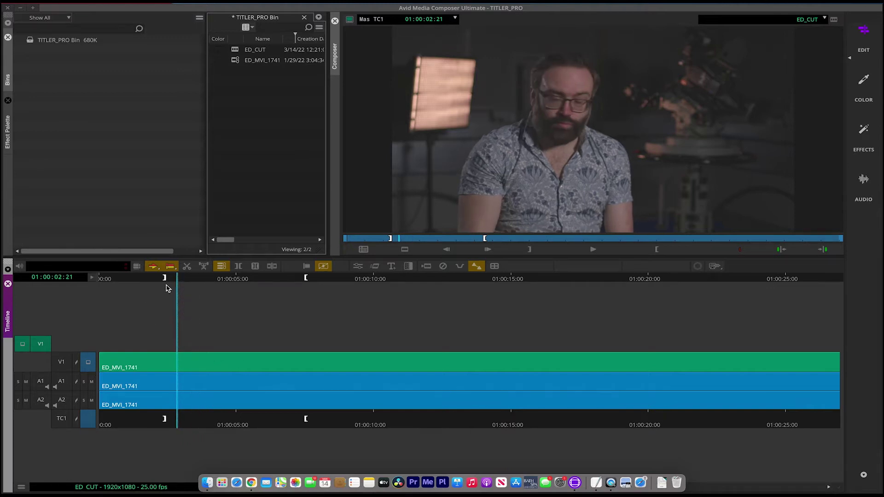
click(168, 279)
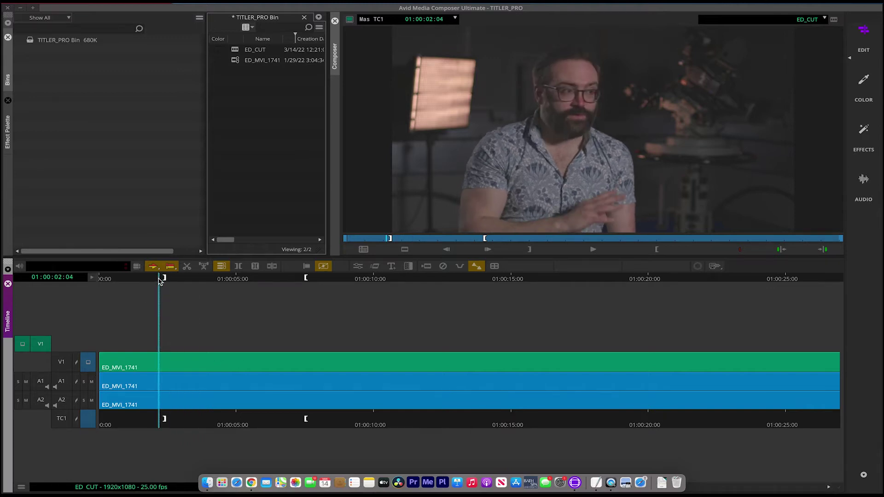
click(317, 279)
Step: Mark the out point, add a V2 track, and park at 01:00:03:23
key(i)
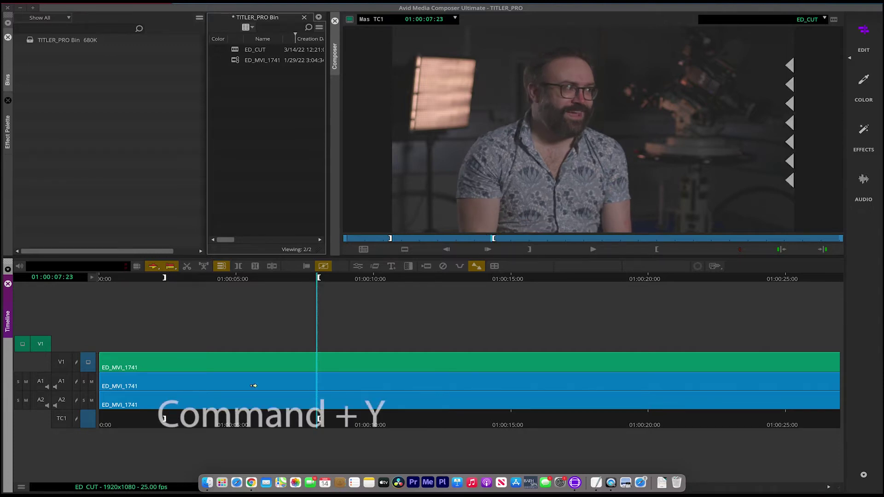
key(super+y)
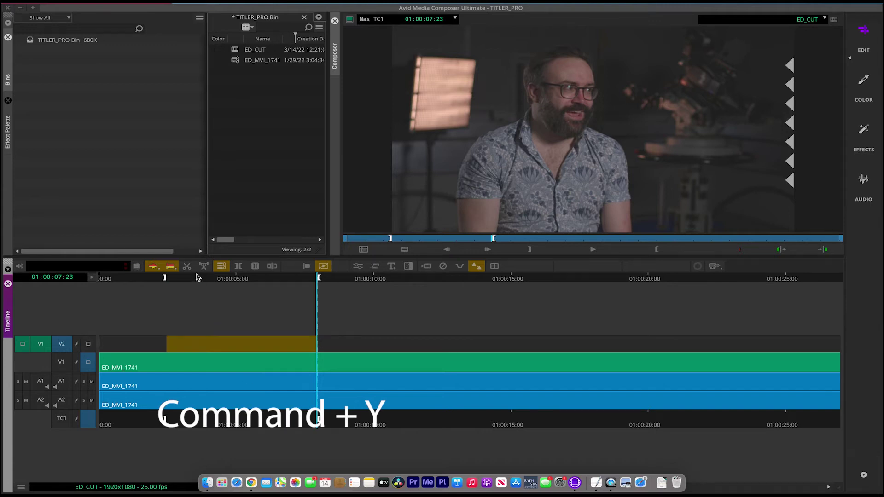
drag(179, 279, 207, 286)
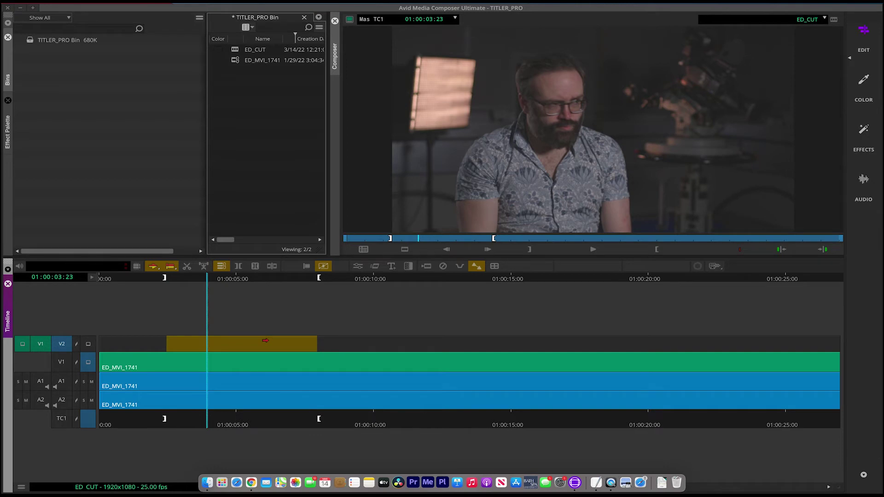
Step: Apply an Avid Titler+ title to V2 and tidy the Effect Editor and Titler+ windows
click(390, 267)
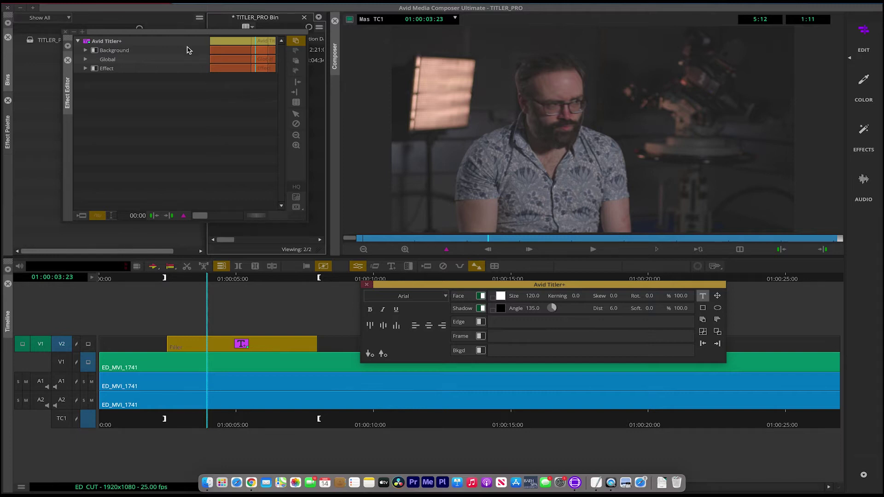
drag(190, 32, 199, 35)
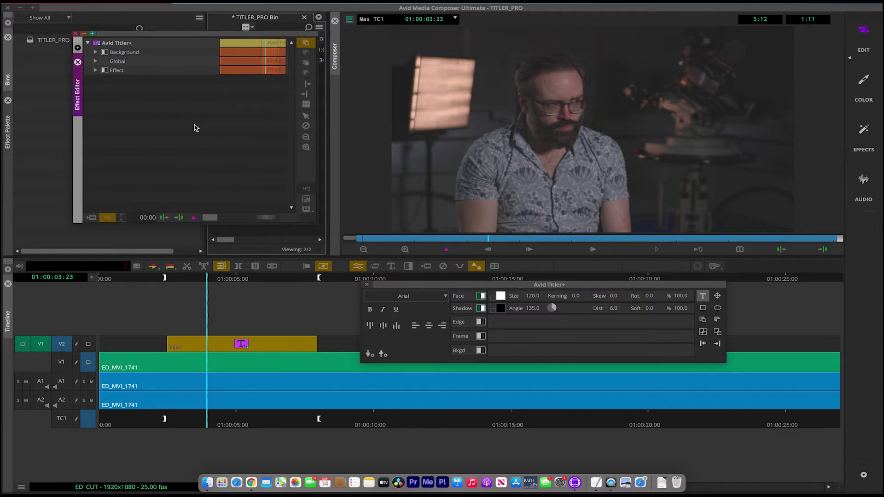
drag(480, 286, 494, 283)
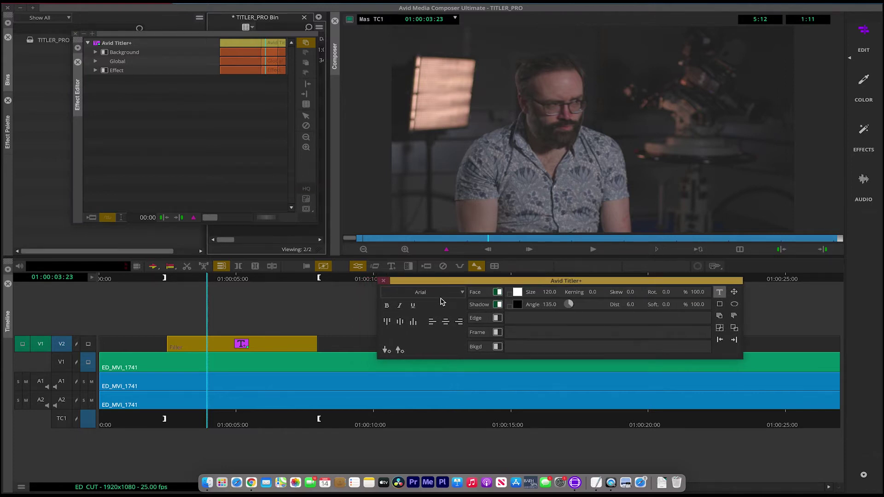
click(720, 293)
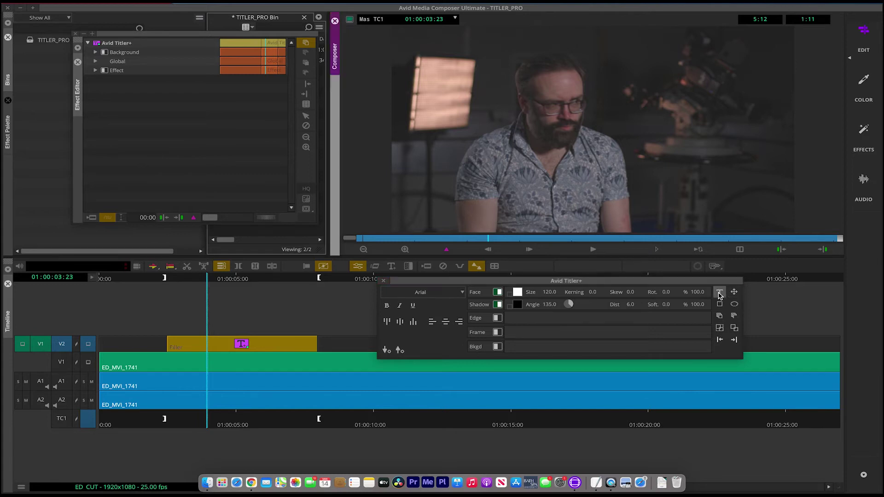
click(590, 151)
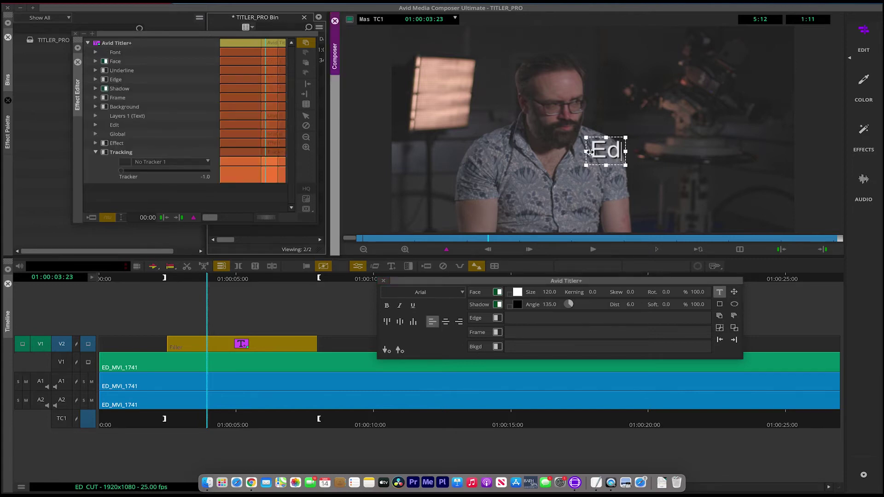
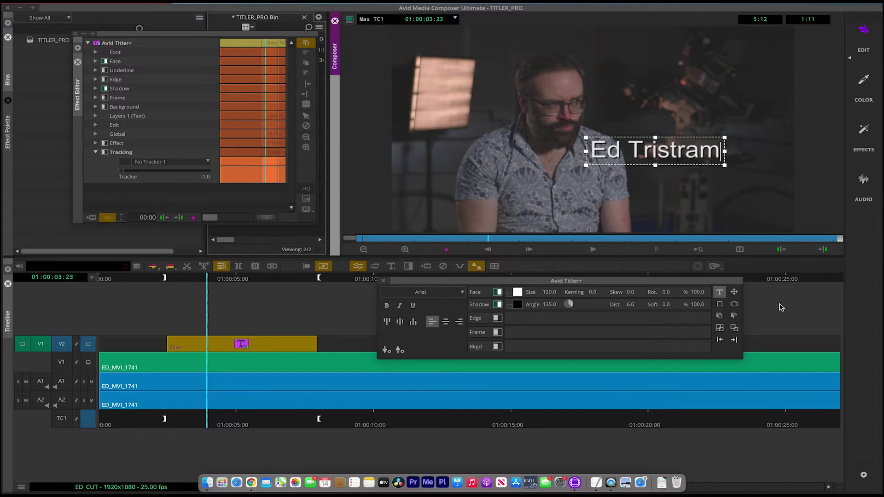
click(734, 293)
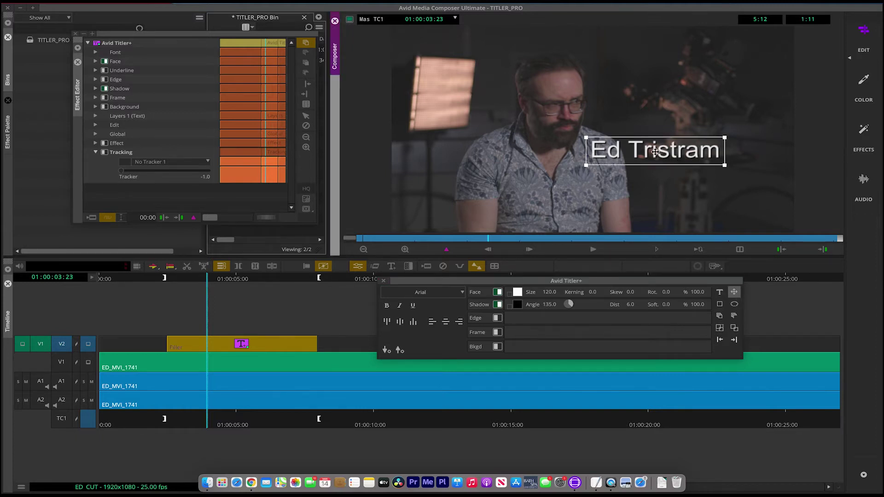
drag(636, 151, 665, 182)
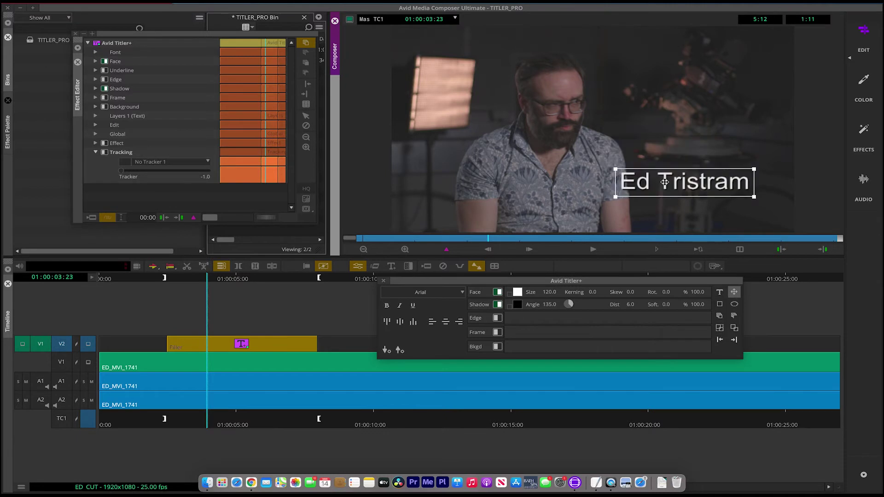
Step: Try the alignment options, leaving the name right-aligned and bottom-aligned
click(433, 325)
click(445, 323)
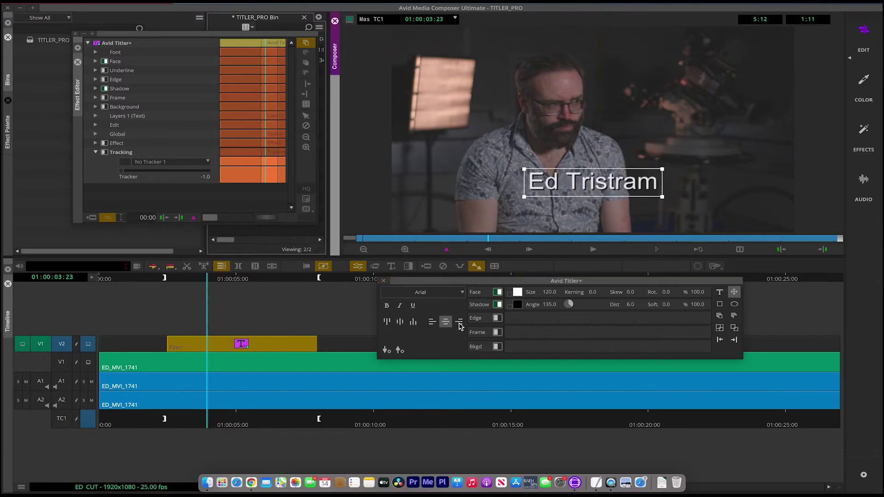
click(459, 325)
click(433, 322)
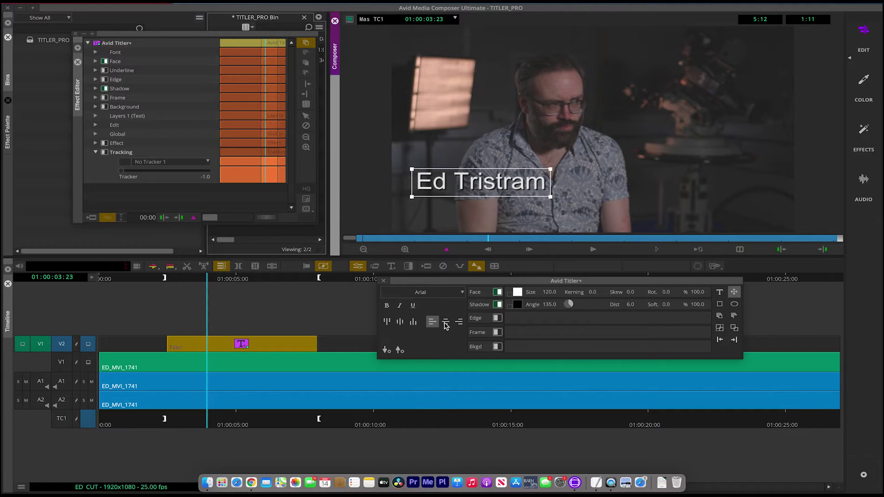
click(445, 322)
click(460, 324)
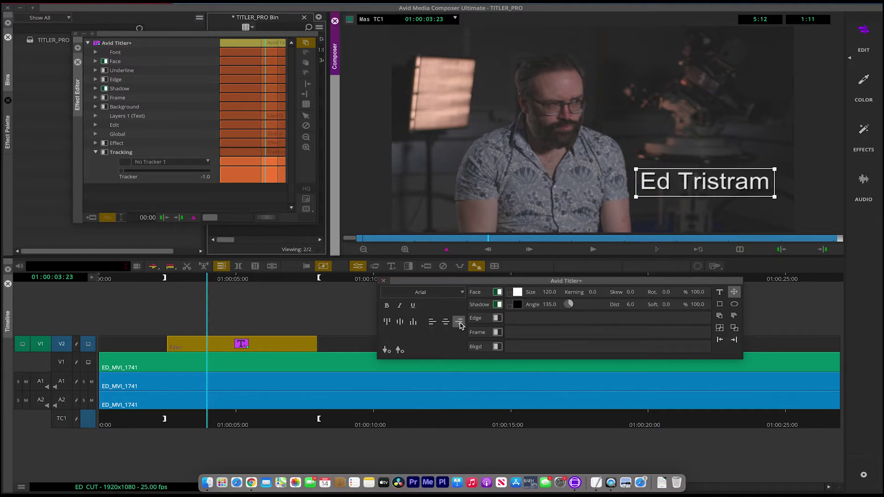
click(387, 322)
click(401, 324)
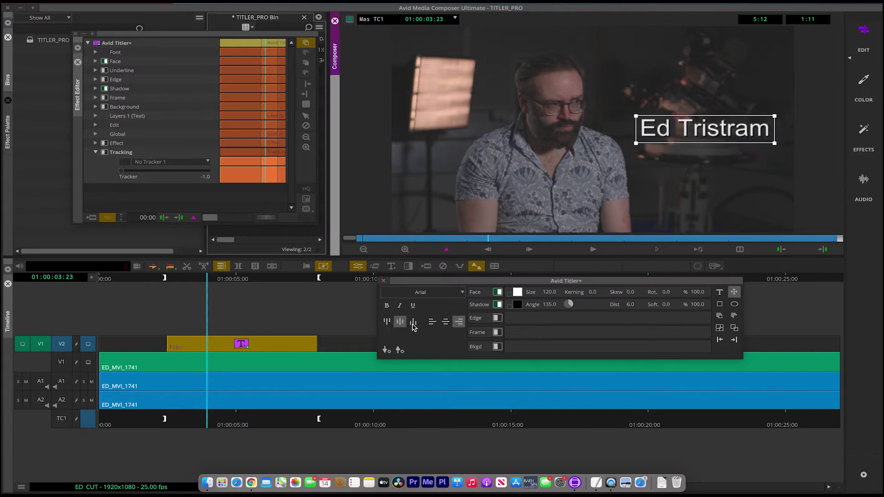
click(413, 323)
Step: Left-align the name and add a second text line 'Sound Mixer' below it
click(433, 322)
click(720, 293)
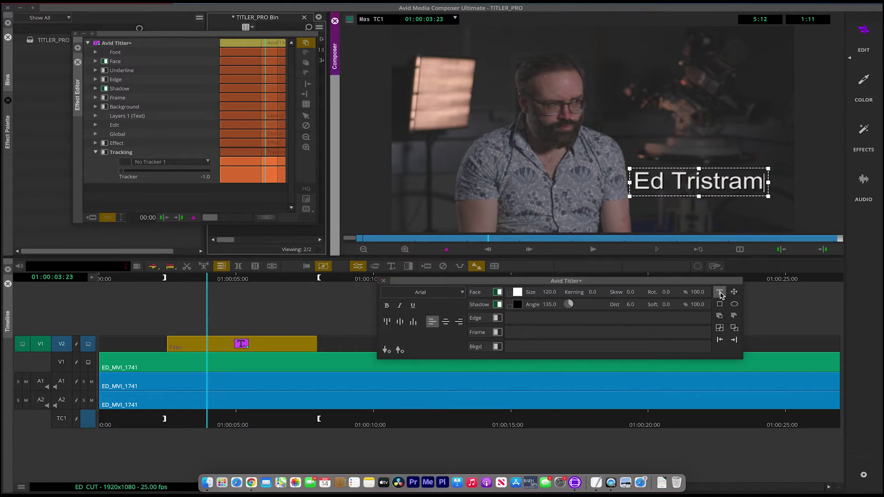
click(660, 213)
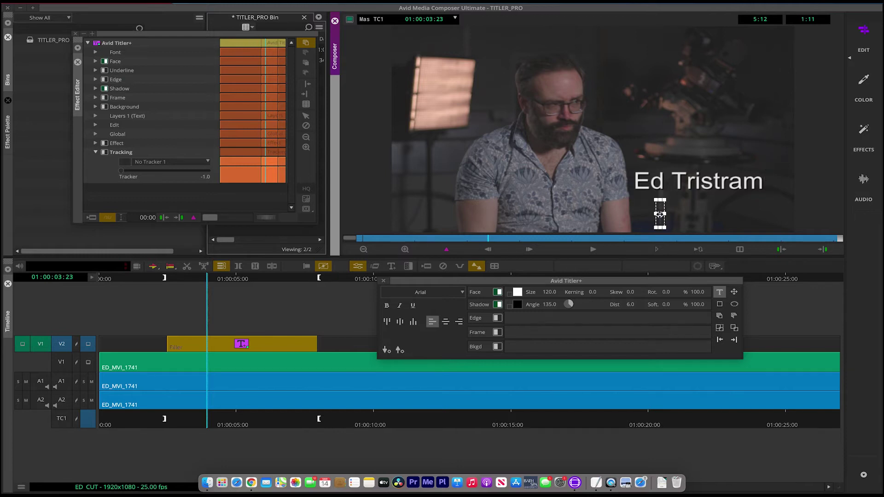
text(Sound)
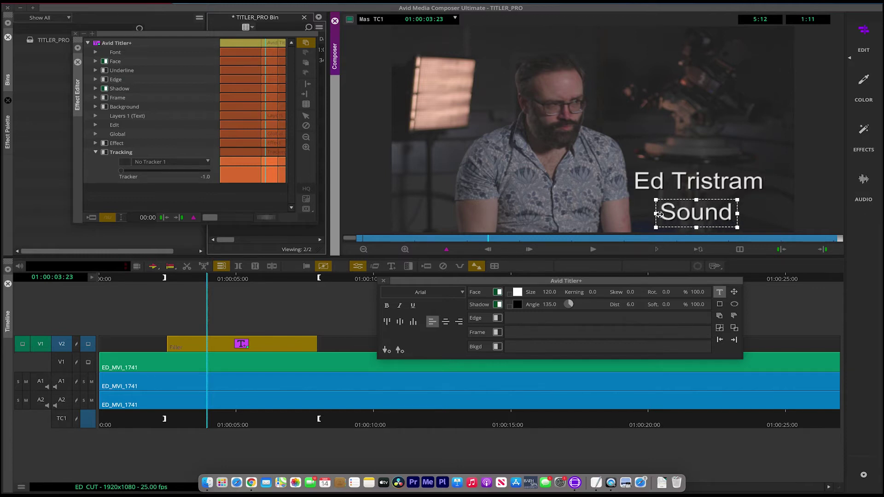
text( Mix)
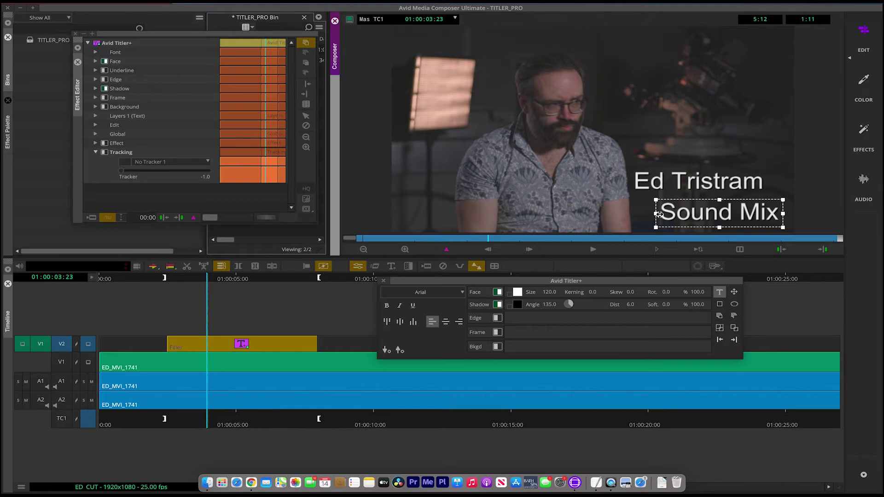
text(e)
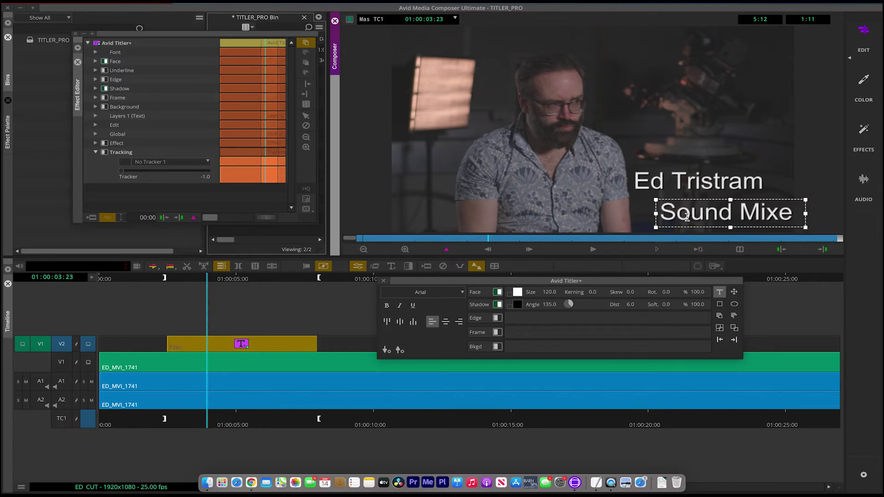
click(734, 292)
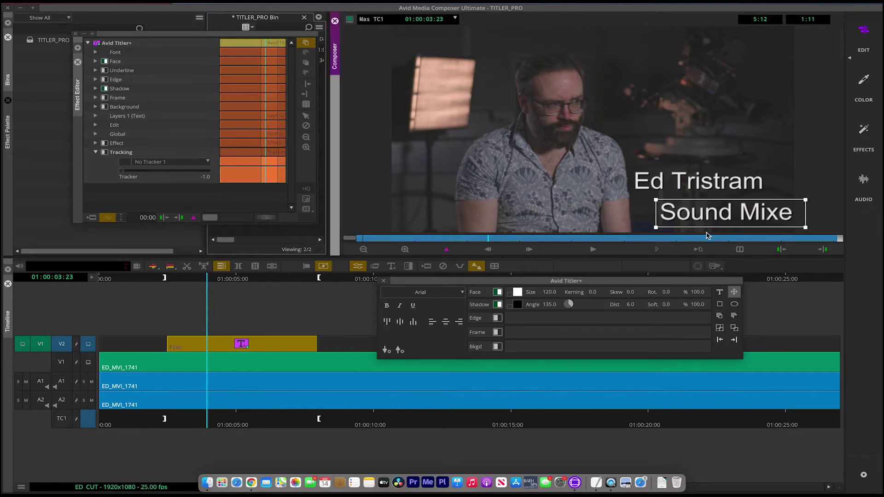
text(r)
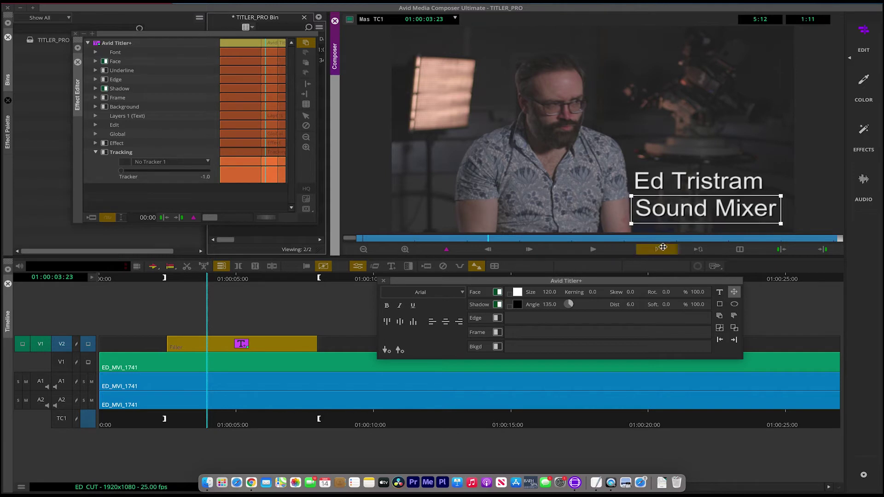
Step: Set the Sound Mixer text size to 119 and shrink its text box
click(548, 292)
text(111)
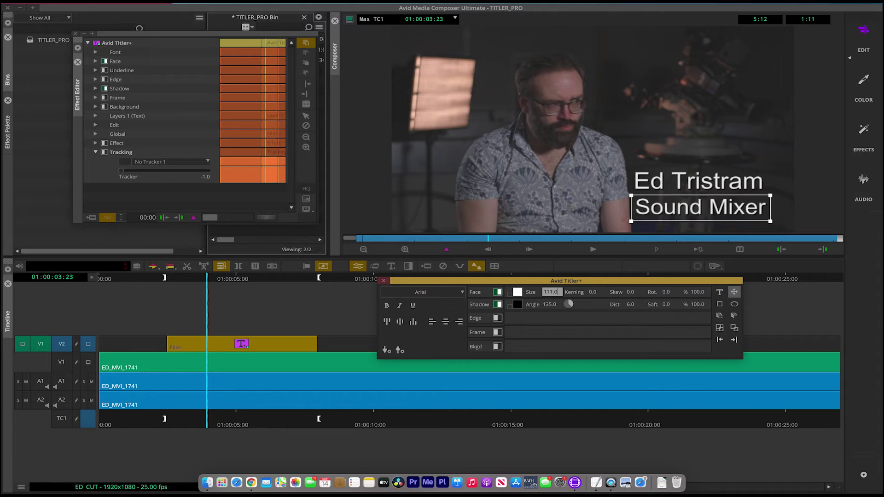
drag(550, 292, 587, 292)
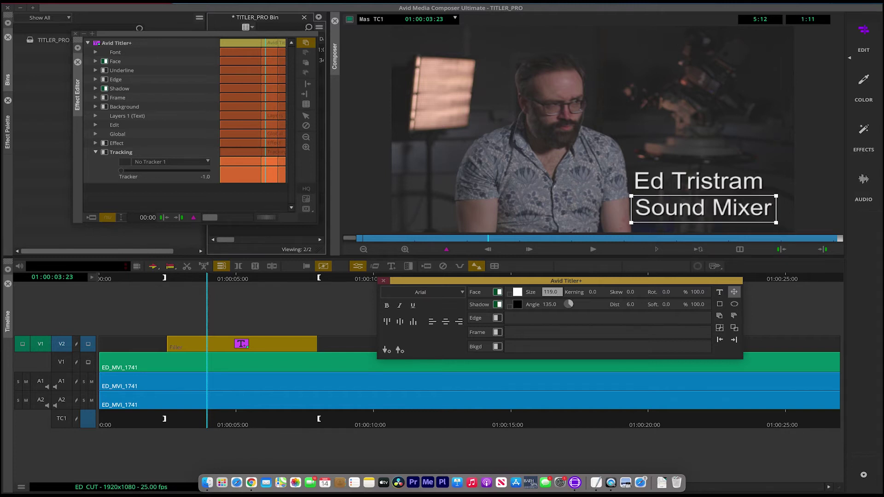
click(811, 198)
drag(780, 197, 733, 208)
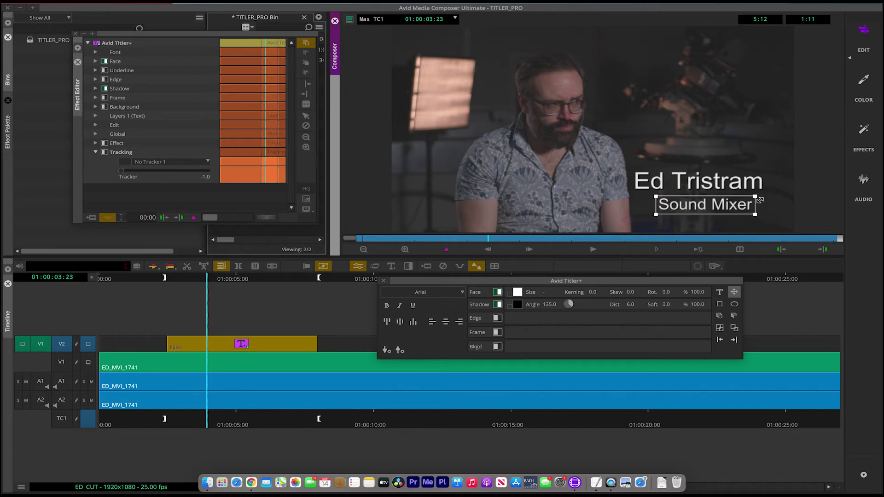
Step: Raise the Sound Mixer kerning to 18 and nudge the line slightly left
click(589, 295)
click(593, 292)
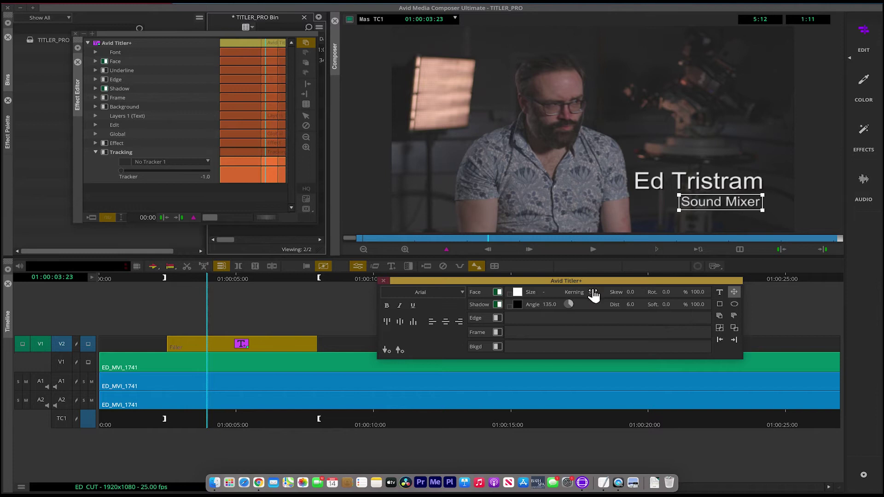
key(Up)
key(Up)
key(Up)
key(Up)
key(Up)
key(Up)
key(Up)
key(Up)
key(Up)
key(Up)
key(Up)
key(Up)
key(Up)
key(Up)
key(Up)
key(Up)
key(Up)
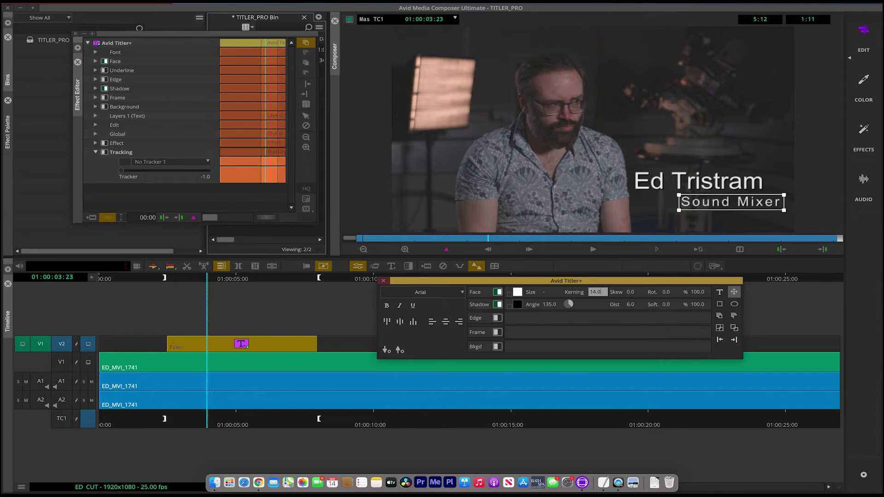
key(Up)
click(745, 203)
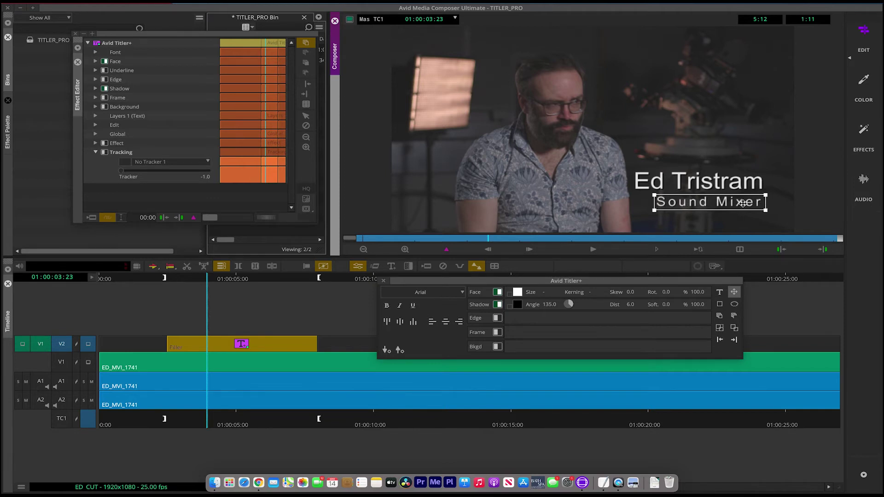
drag(743, 203, 741, 204)
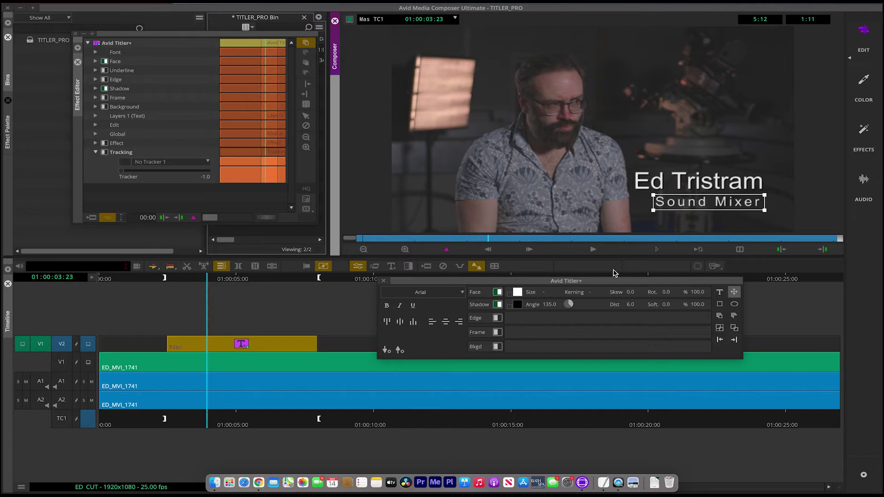
click(683, 181)
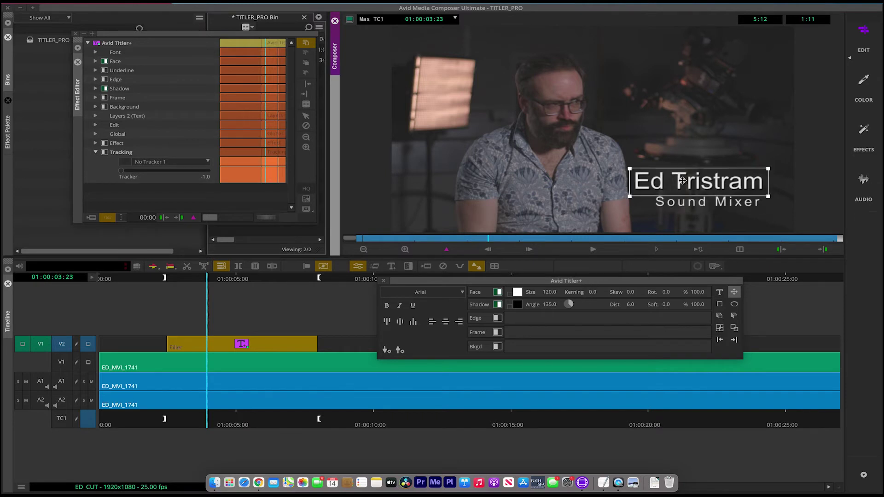
double_click(686, 181)
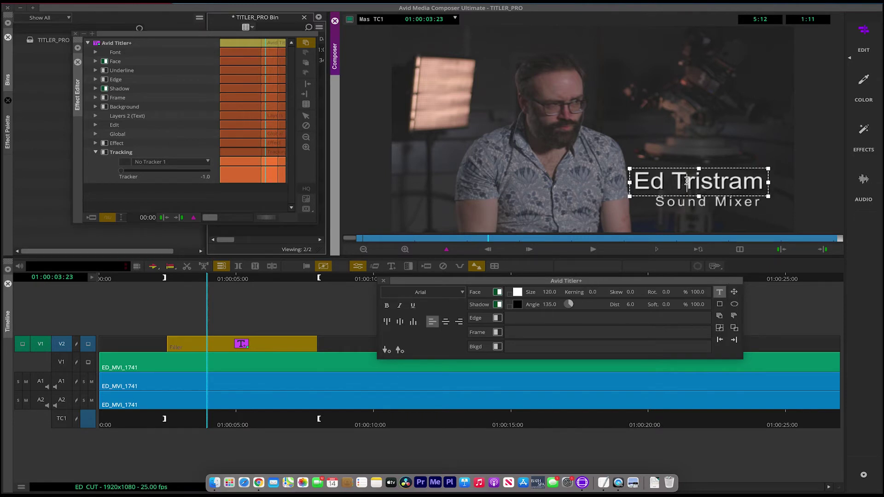
double_click(705, 181)
triple_click(669, 189)
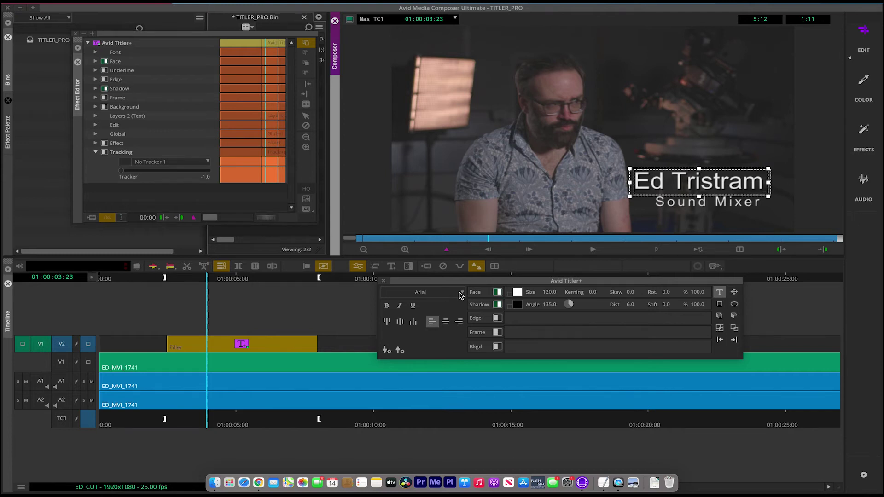
click(461, 296)
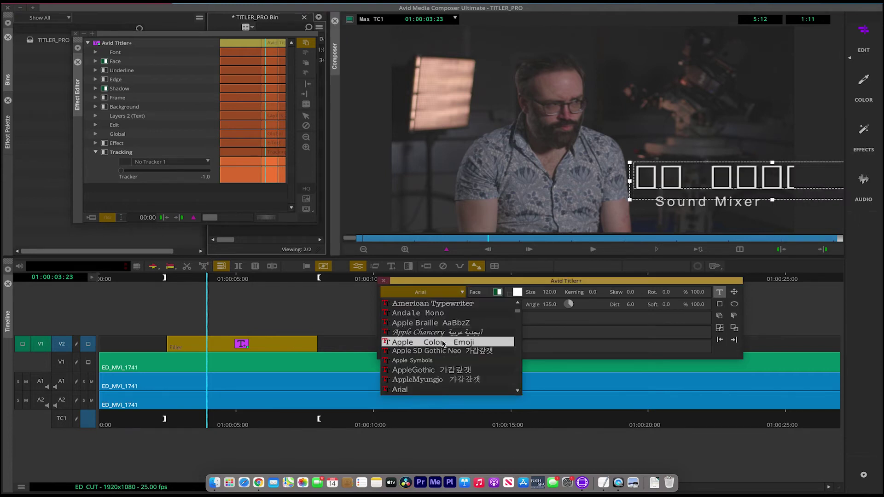
scroll(443, 345, down, 10)
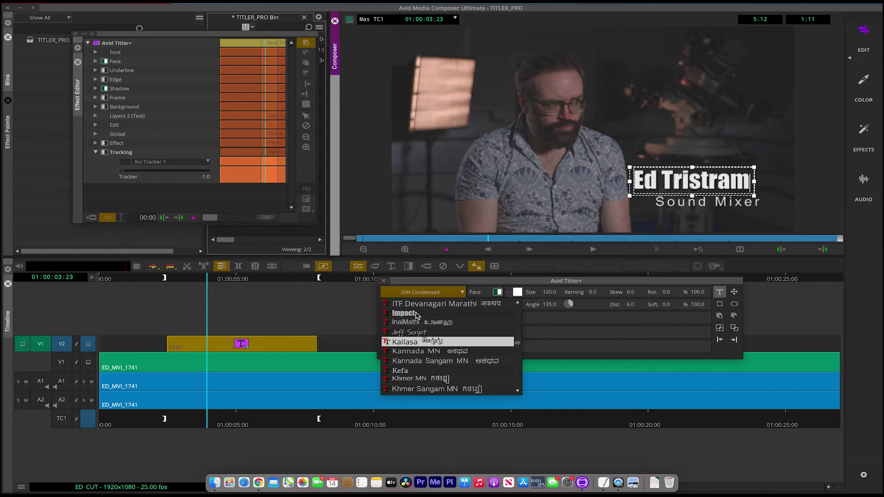
click(414, 314)
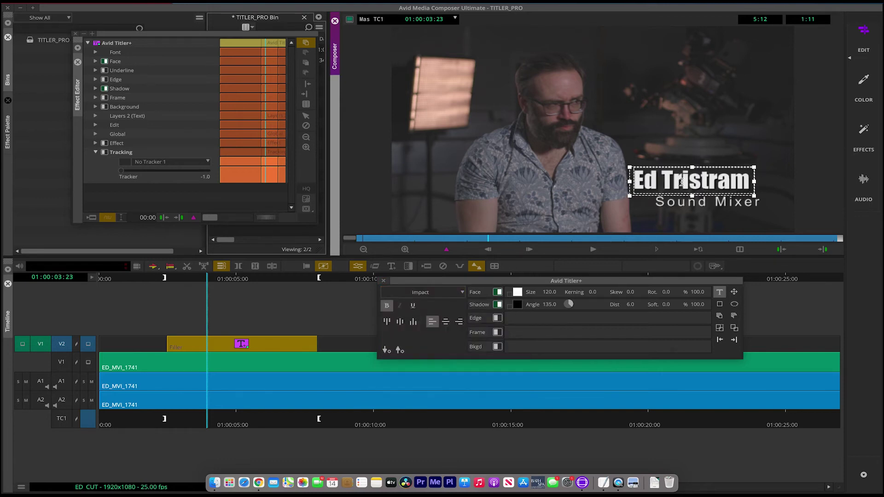
double_click(682, 182)
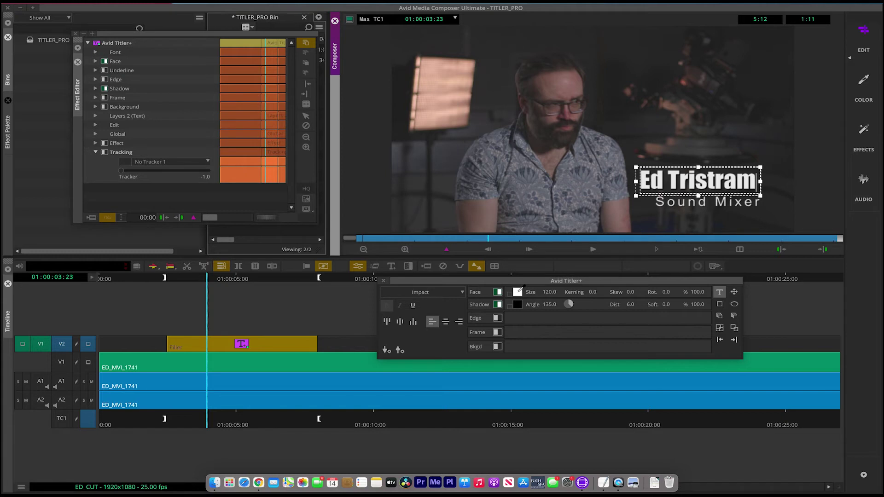
click(523, 288)
click(518, 292)
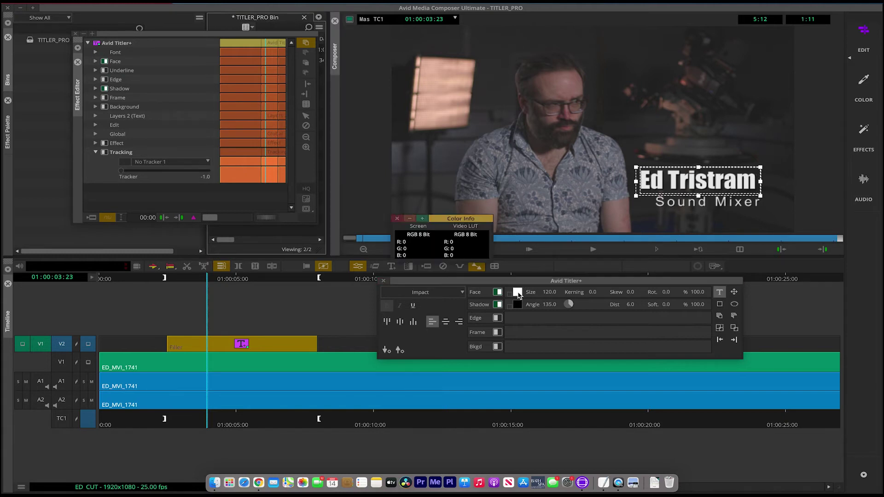
drag(61, 362, 74, 342)
click(92, 463)
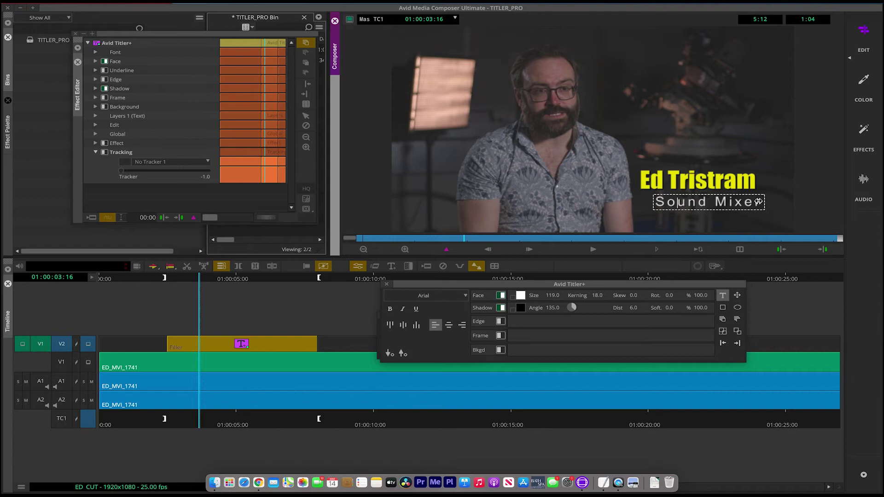
triple_click(758, 201)
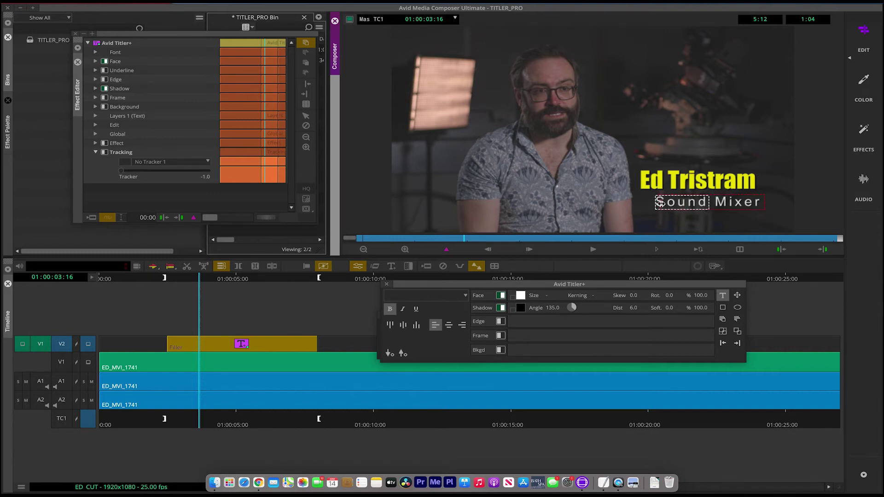
Step: Italicize the Sound Mixer line and drag it left to sit under the name
key(super+i)
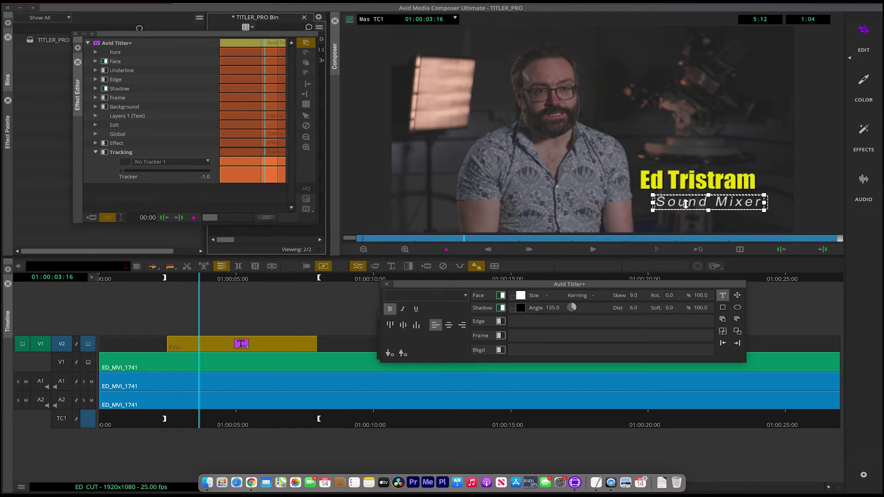
click(673, 220)
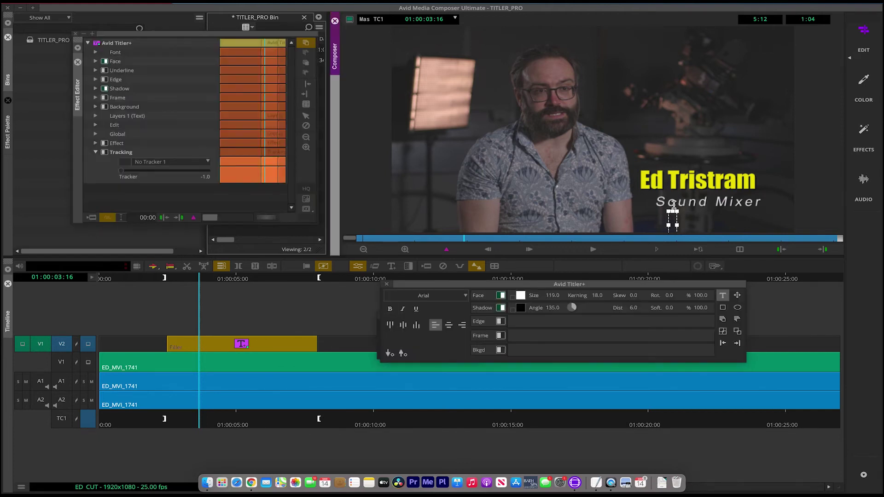
click(673, 202)
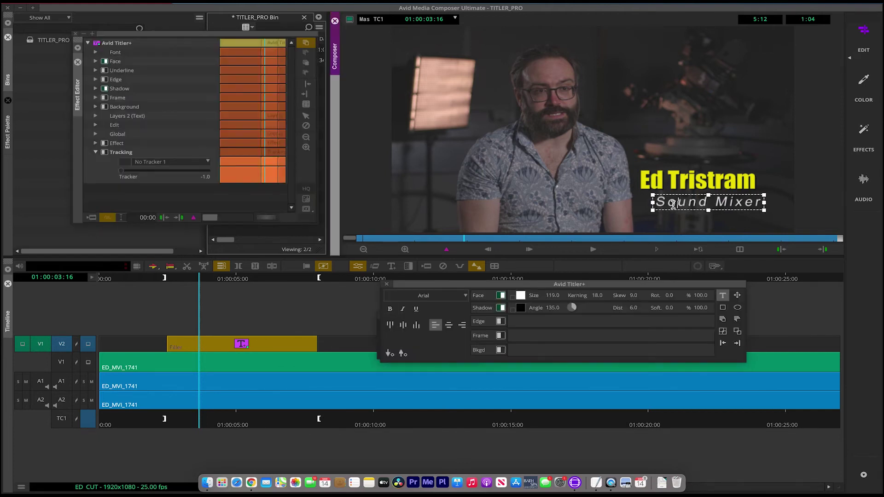
click(738, 296)
drag(689, 203, 680, 202)
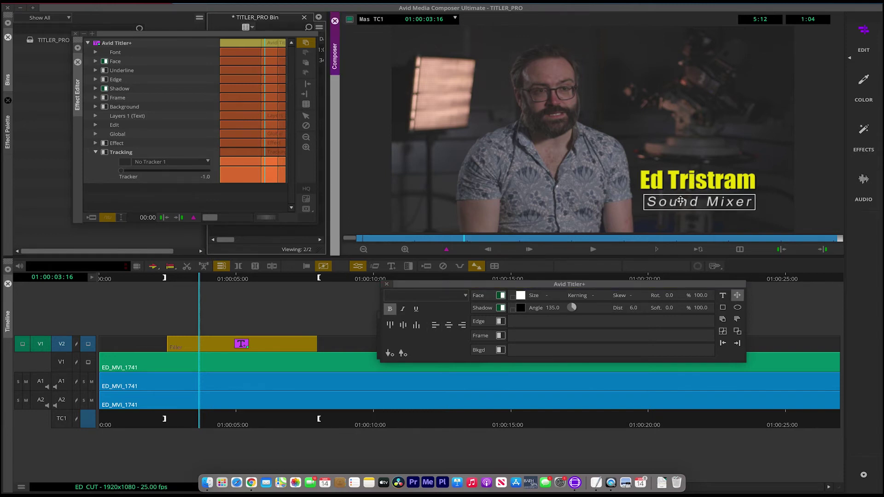
drag(680, 201, 680, 202)
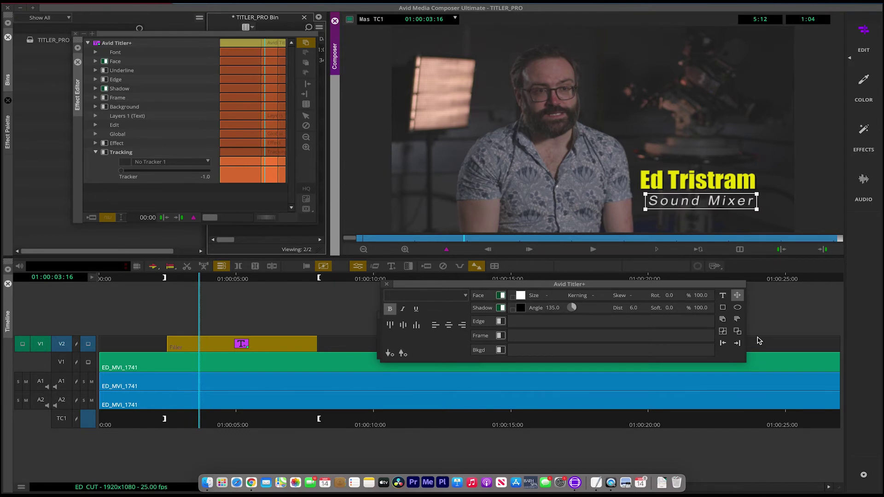
Step: Draw a rectangle over both title lines and send it behind the text
click(723, 308)
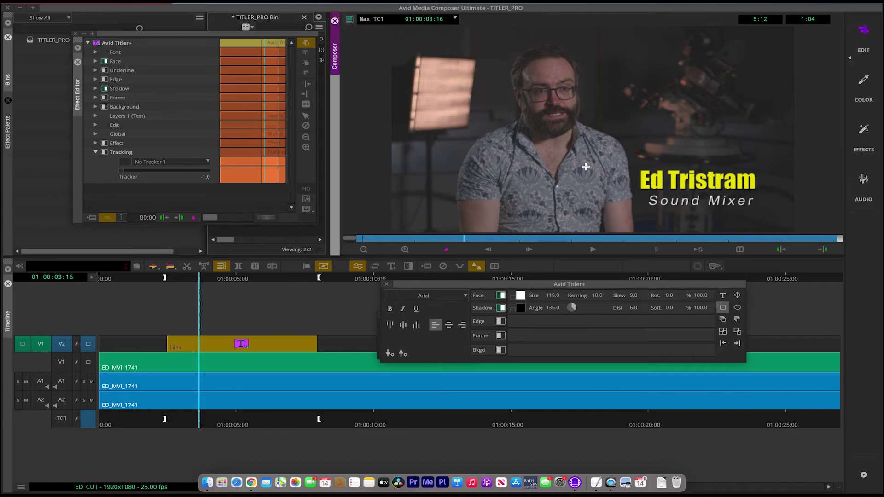
drag(585, 166, 775, 212)
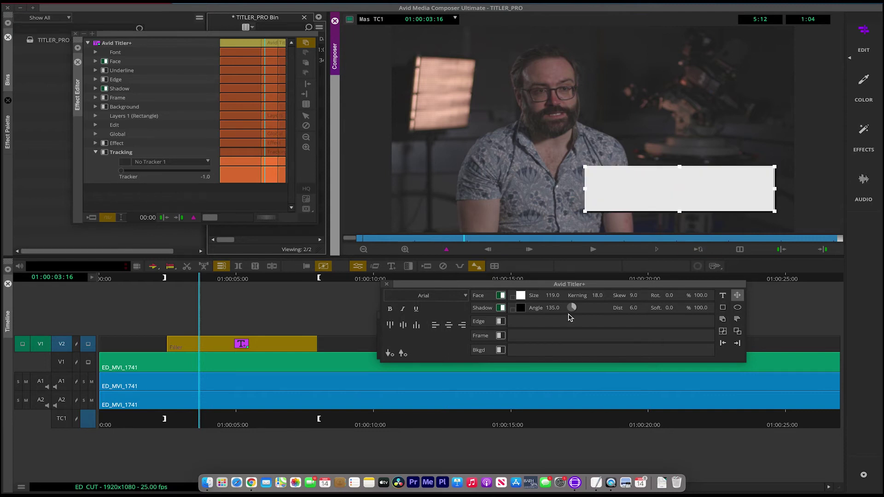
click(723, 334)
click(738, 320)
click(722, 319)
click(738, 319)
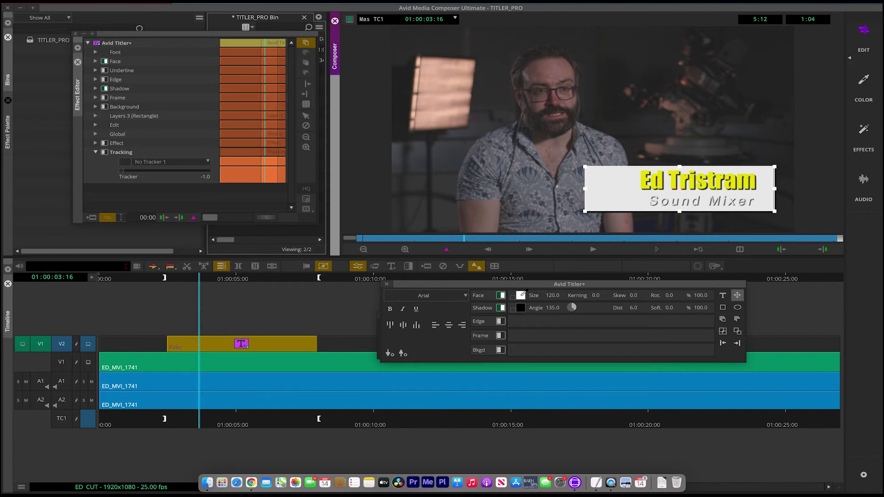
Step: Sample a tan box colour from the interview image and turn off its drop shadow
click(522, 294)
drag(522, 294, 440, 68)
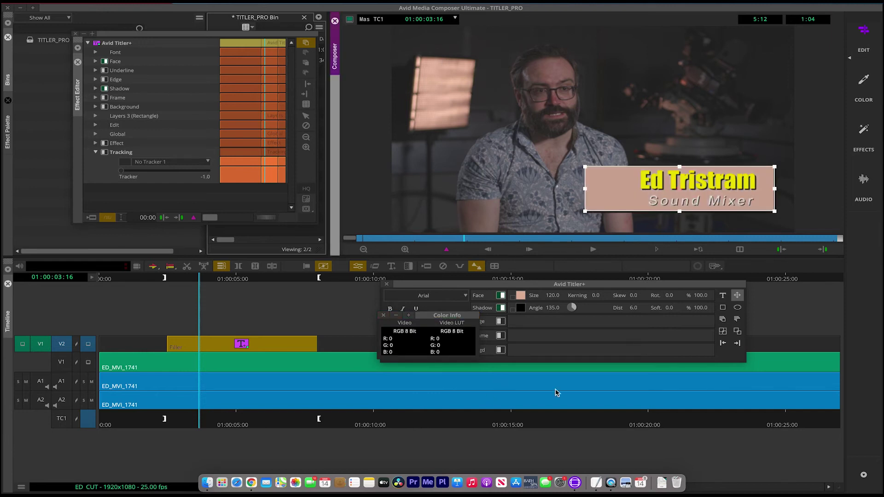
click(501, 309)
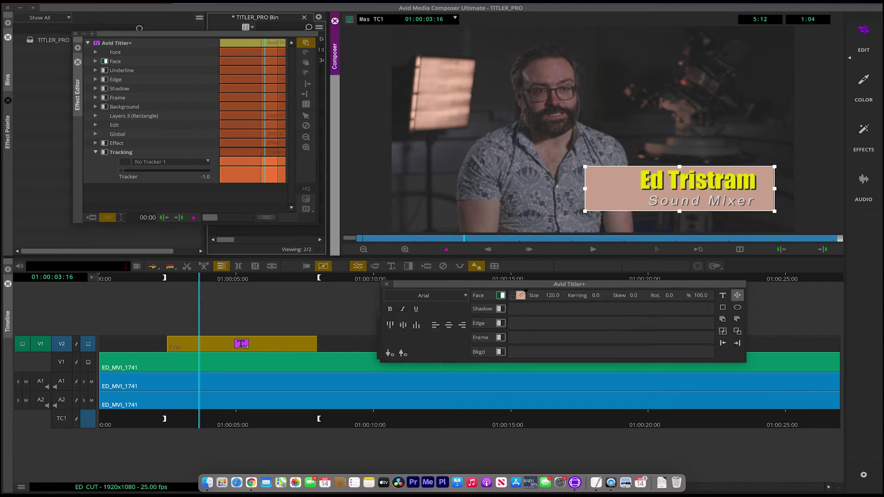
Step: Lower the box opacity to 34% and pull its left and right edges in
click(700, 296)
drag(700, 296, 672, 295)
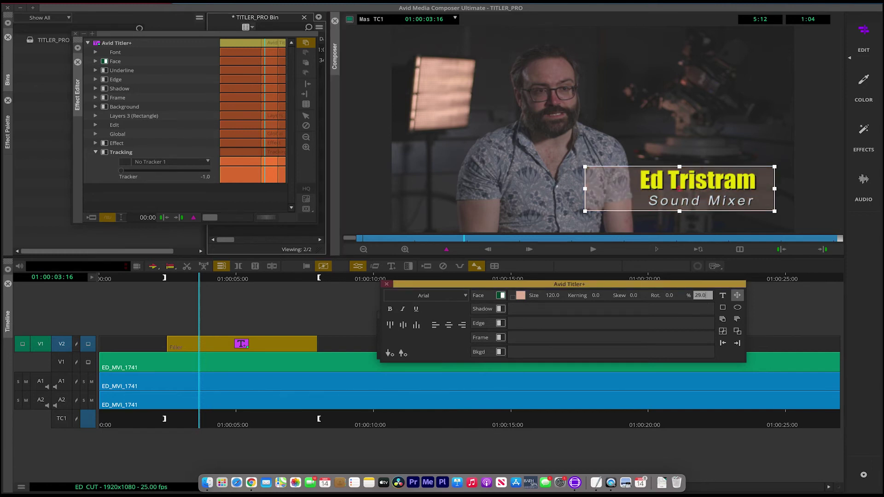
click(459, 187)
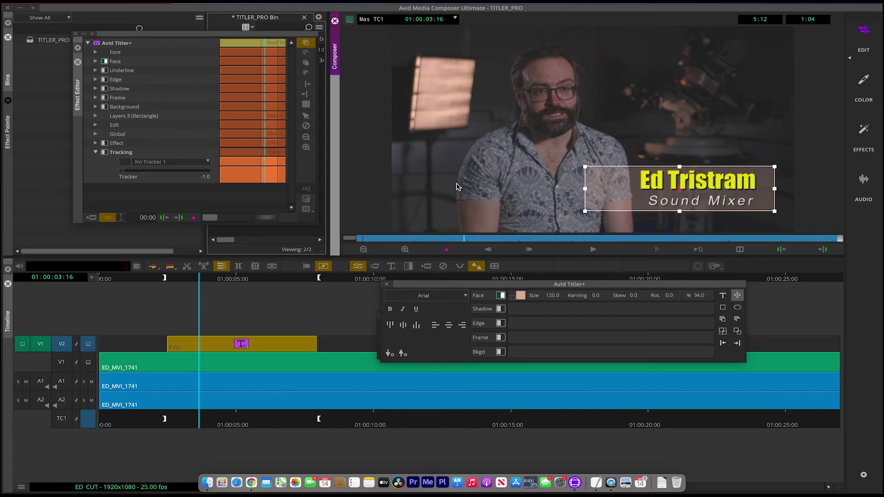
drag(585, 190, 636, 189)
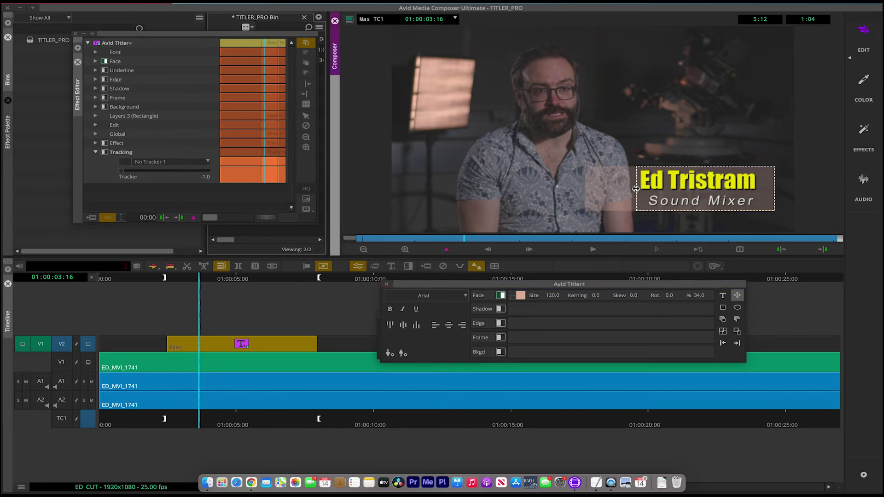
drag(774, 188, 762, 188)
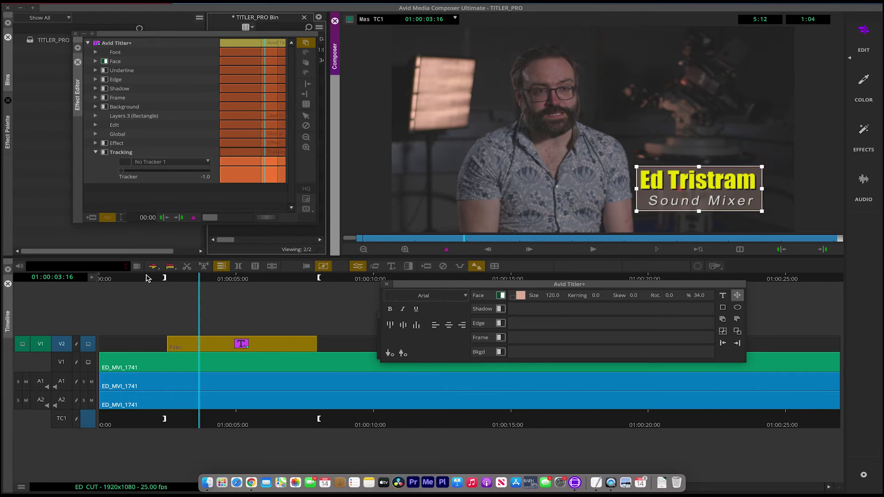
Step: Exit Effect Mode and play ED_CUT from 01:00:02:00 to review the lower third
click(164, 277)
click(200, 281)
key(space)
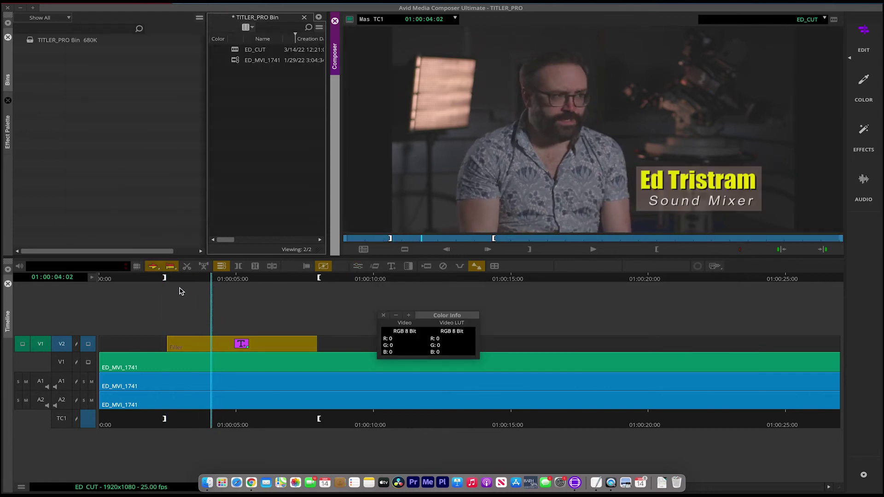
drag(137, 288, 155, 288)
key(space)
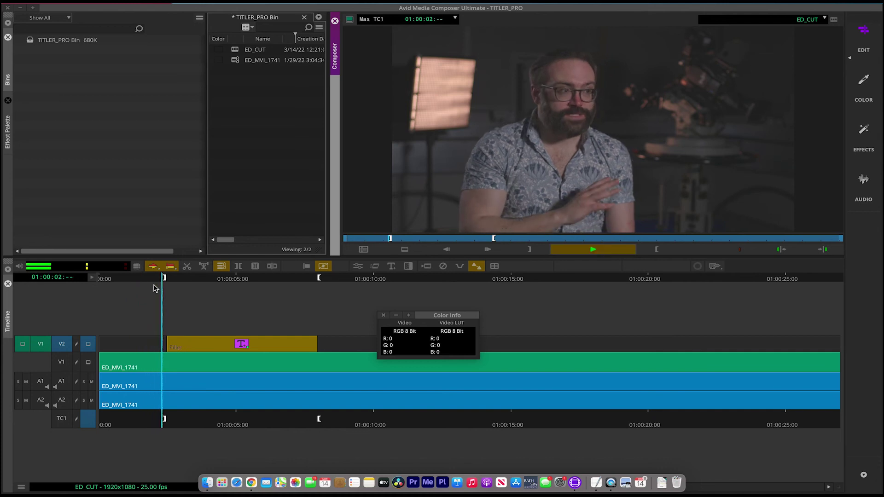
key(space)
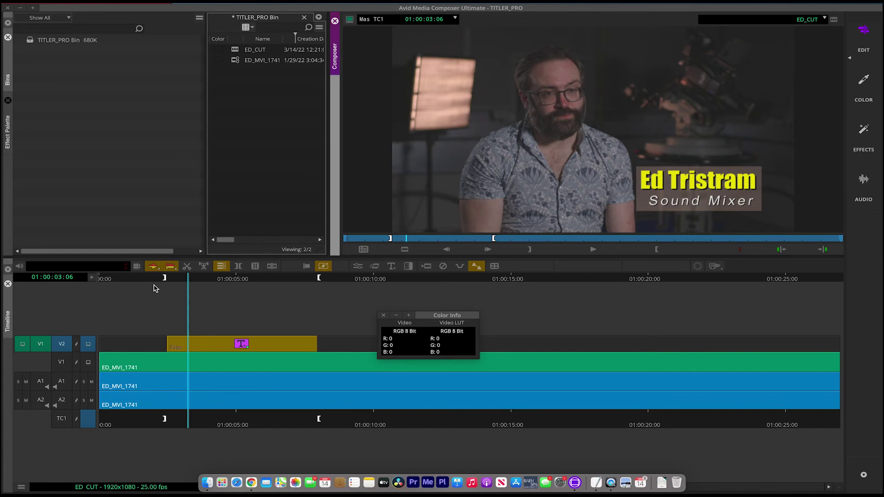
mouse_move(698, 205)
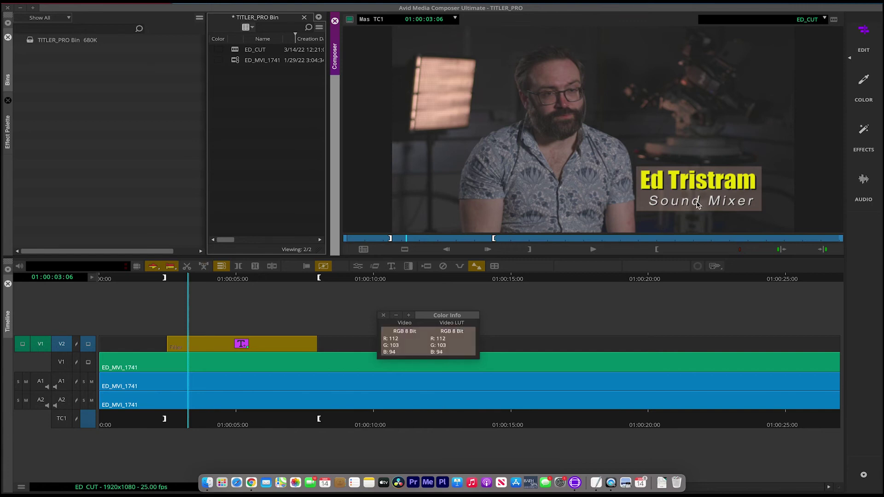
click(456, 285)
key(space)
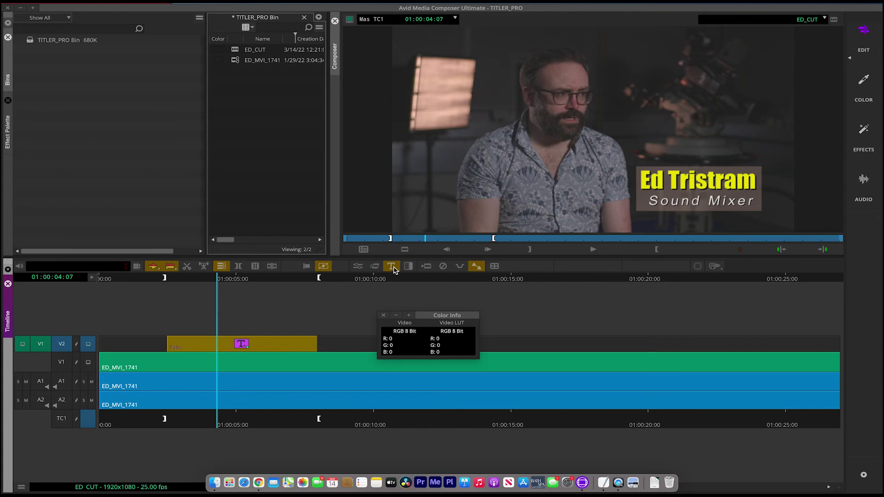
Step: Close the colour readout window and park on the title clip at 01:00:05:02
click(247, 280)
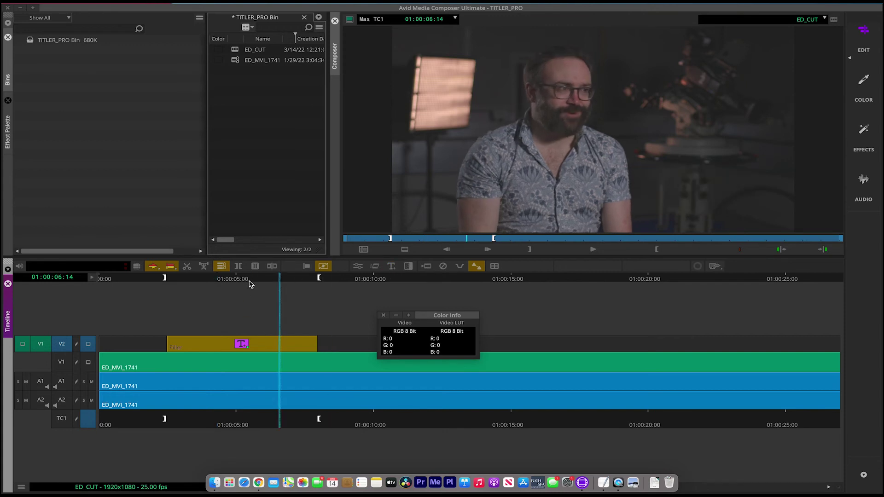
click(385, 317)
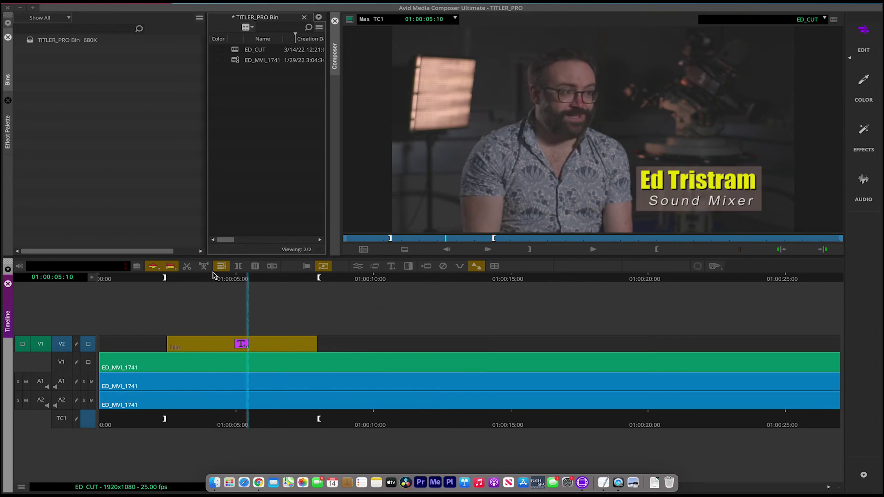
click(226, 279)
click(238, 279)
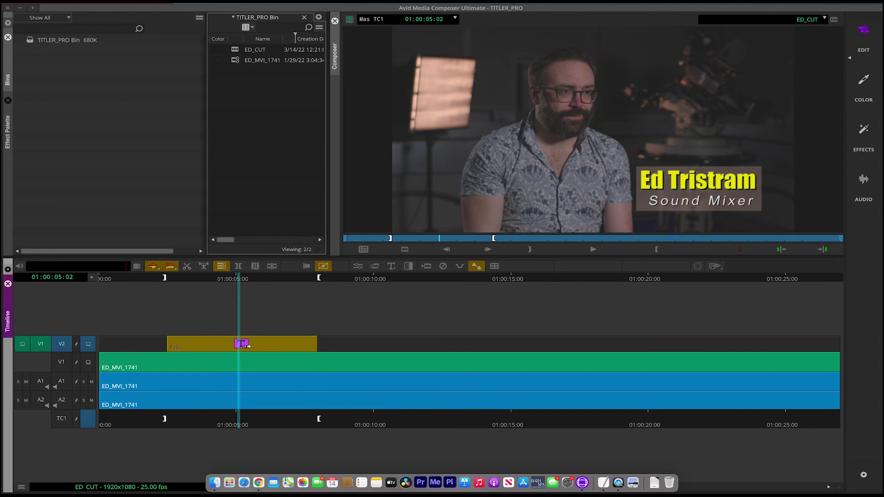
Step: Bring up the title's effect parameters and Avid Titler+ tools, then exit effect editing at 01:00:04:05
click(358, 267)
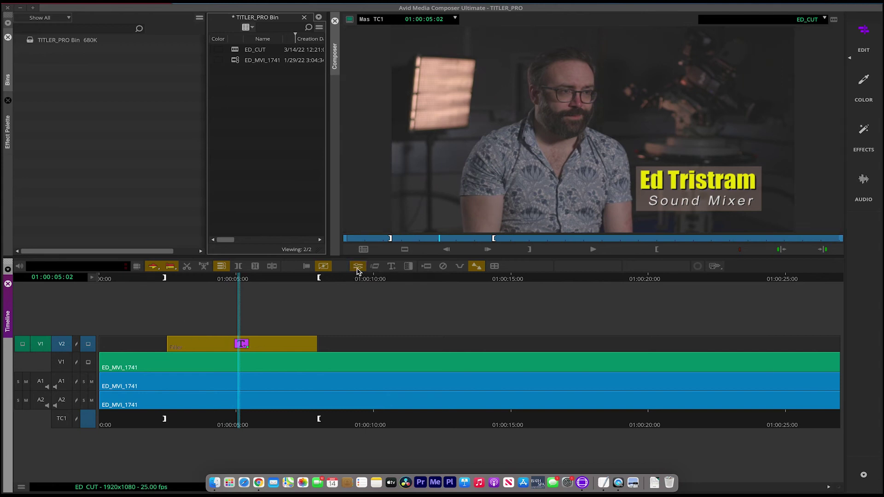
drag(201, 36, 205, 35)
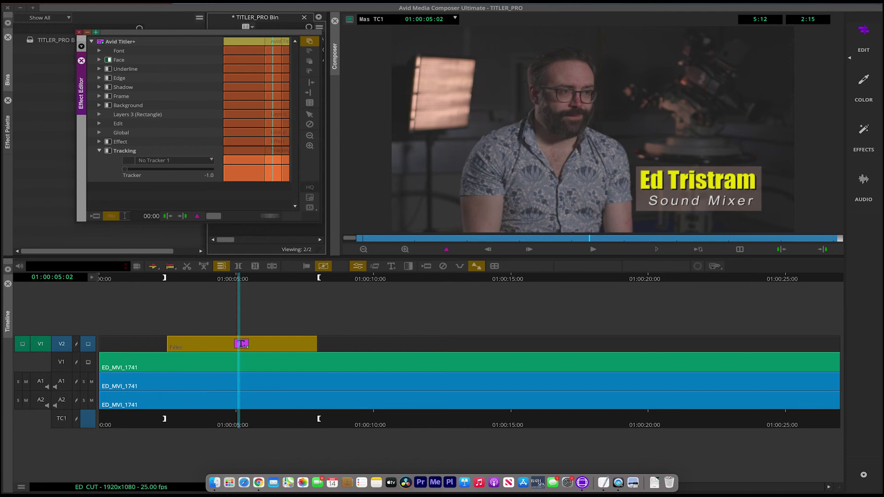
click(298, 4)
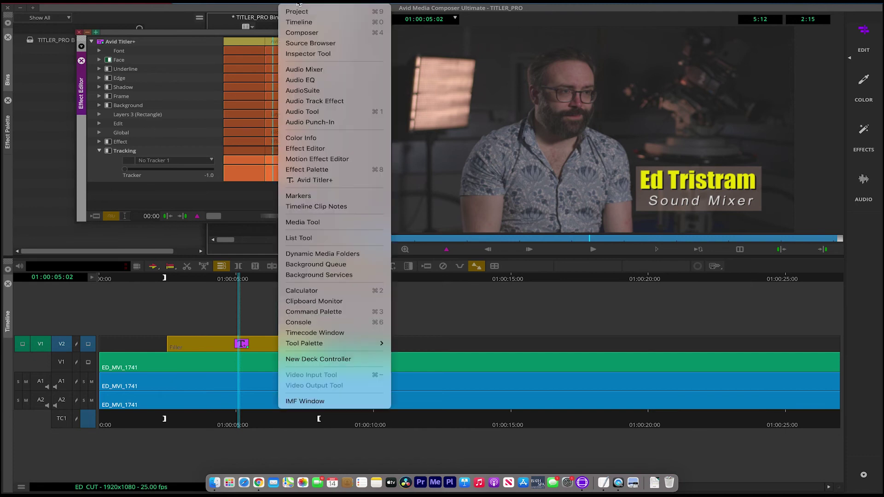
click(342, 181)
drag(491, 286, 518, 280)
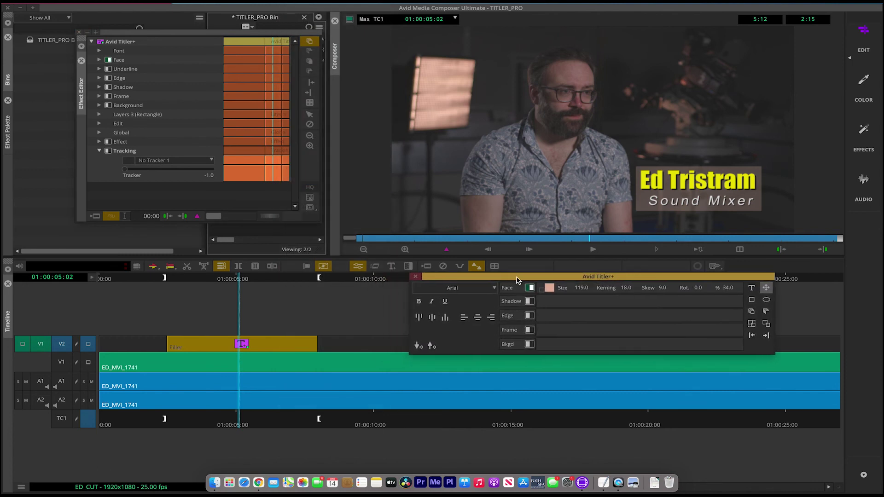
click(180, 287)
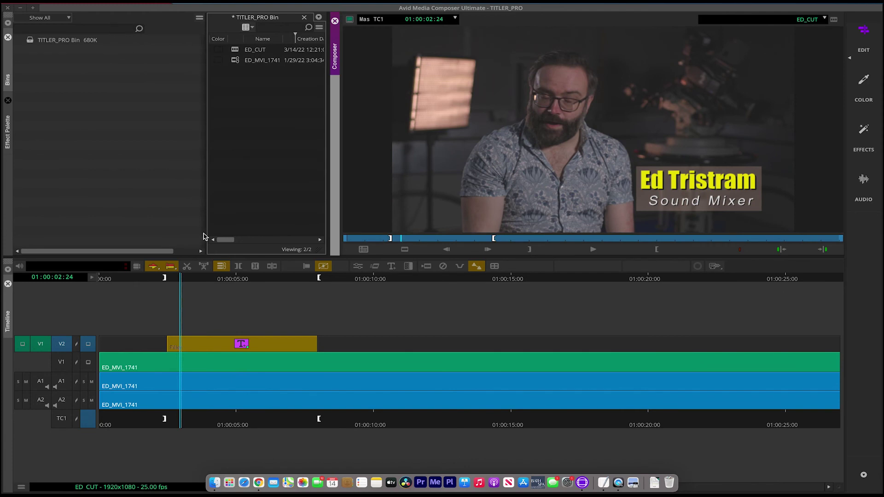
click(214, 281)
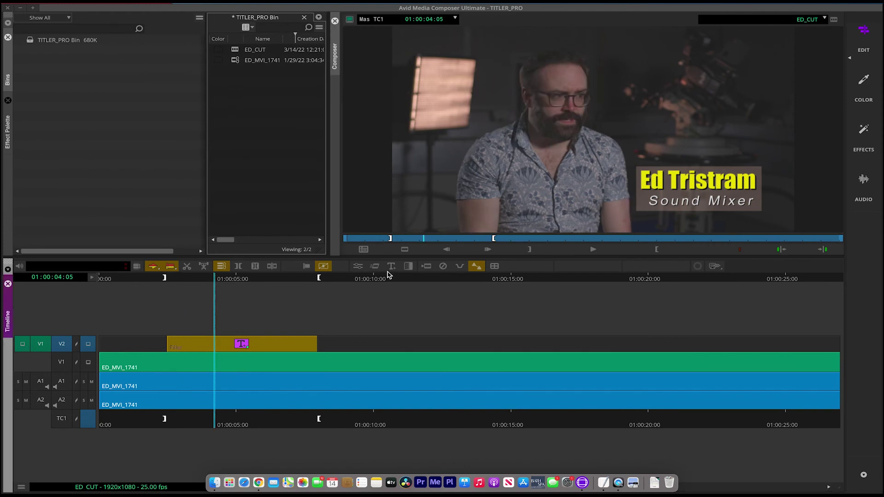
Step: Drag the title effect into the TITLER_PRO bin and name the new item 'Titler+'
click(358, 266)
drag(193, 34, 525, 103)
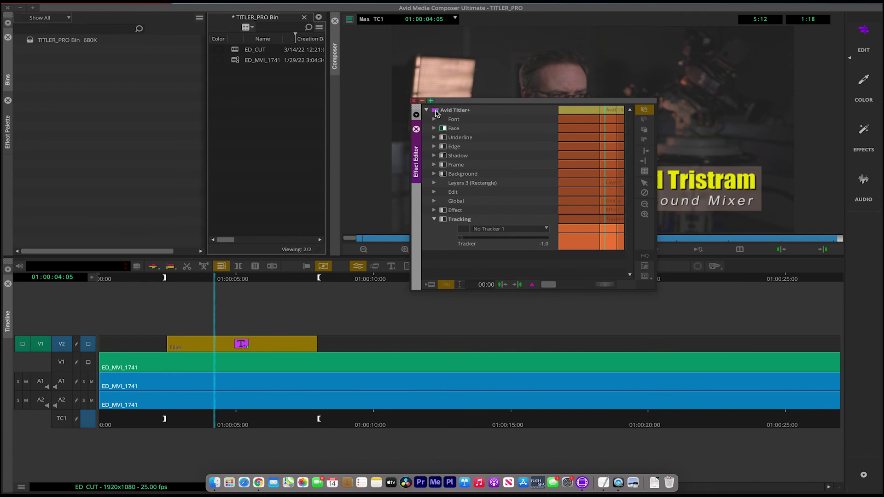
drag(436, 113, 260, 108)
click(261, 50)
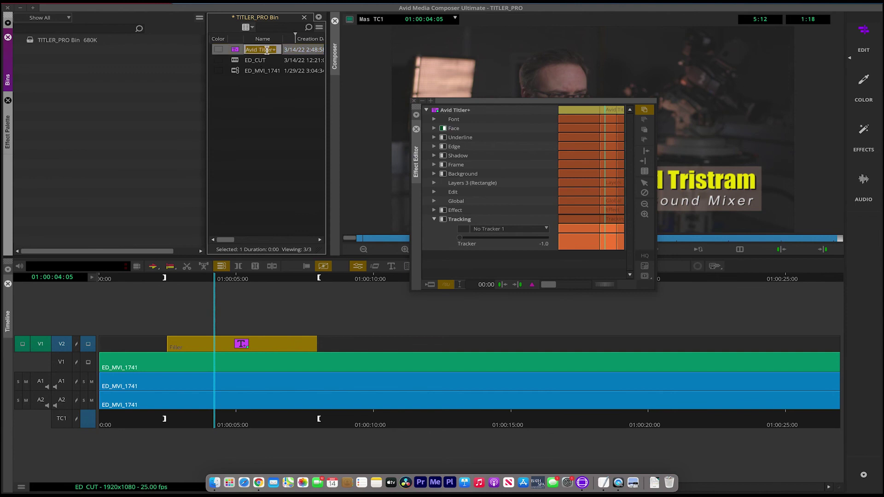
text(Titler+)
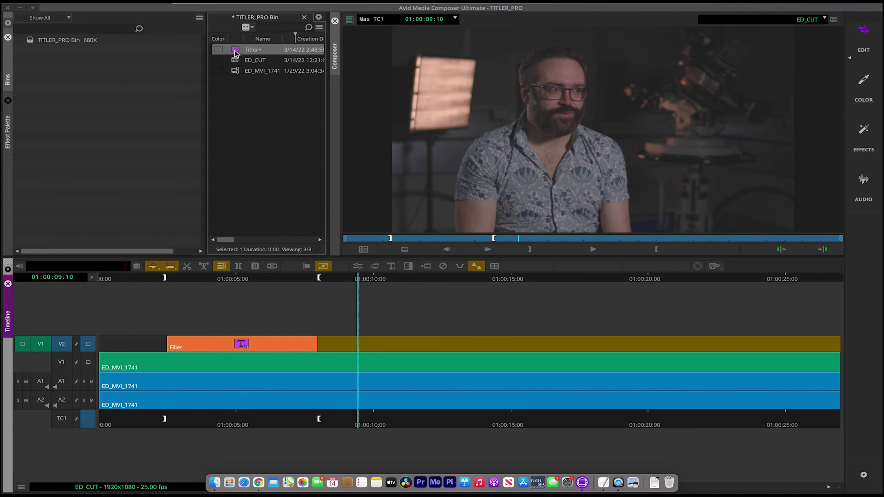
Step: Add a 25-frame dissolve at the start of the title clip
click(230, 278)
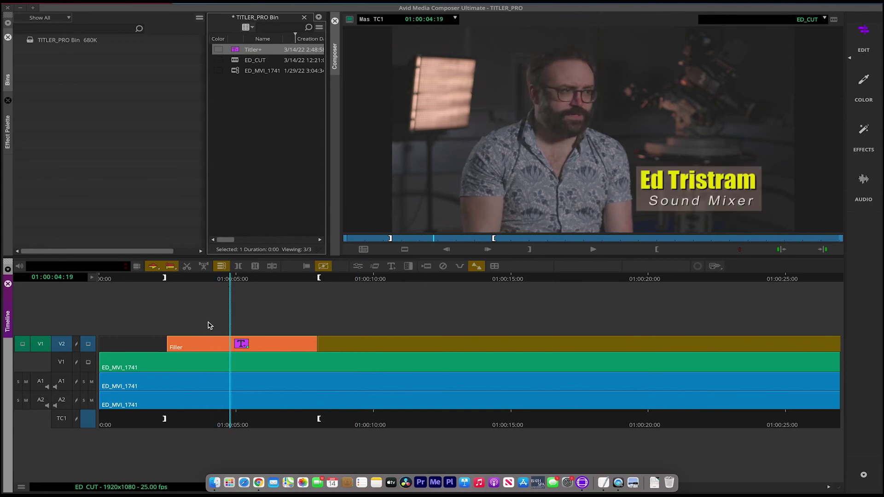
click(173, 277)
drag(171, 278, 172, 278)
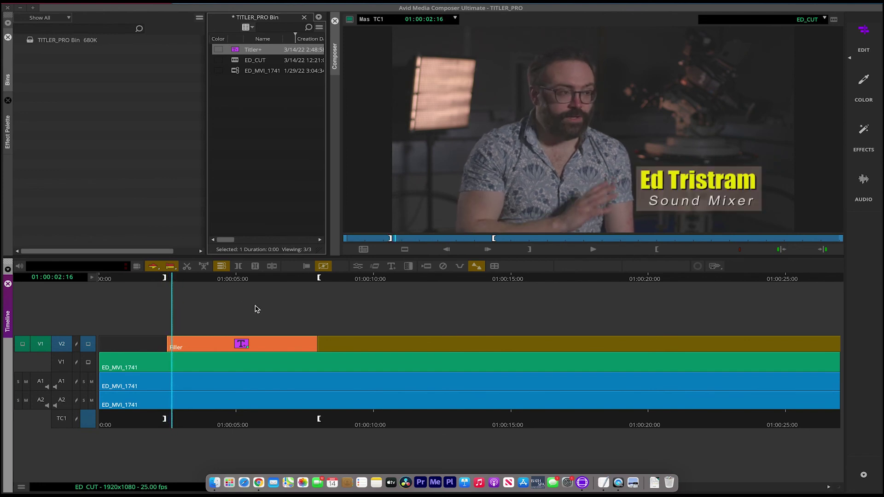
click(408, 267)
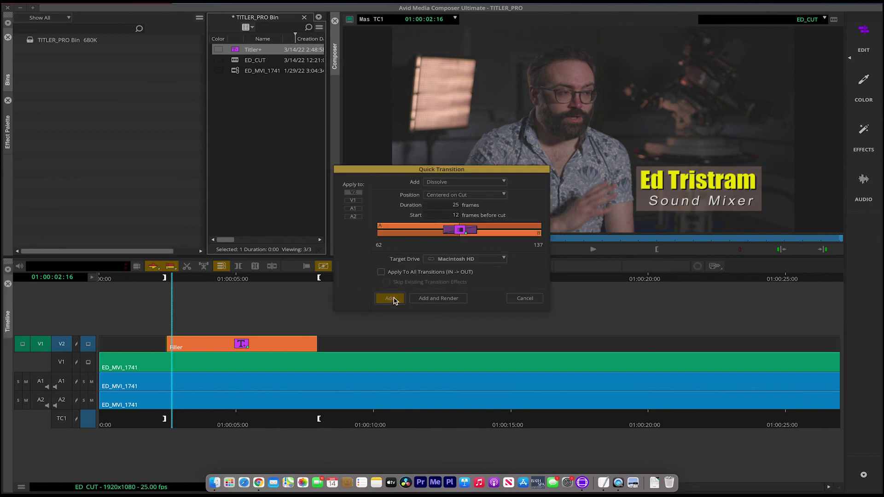
click(393, 300)
Step: Add a dissolve at the title's end at 01:00:07:22, then play back to review
click(317, 279)
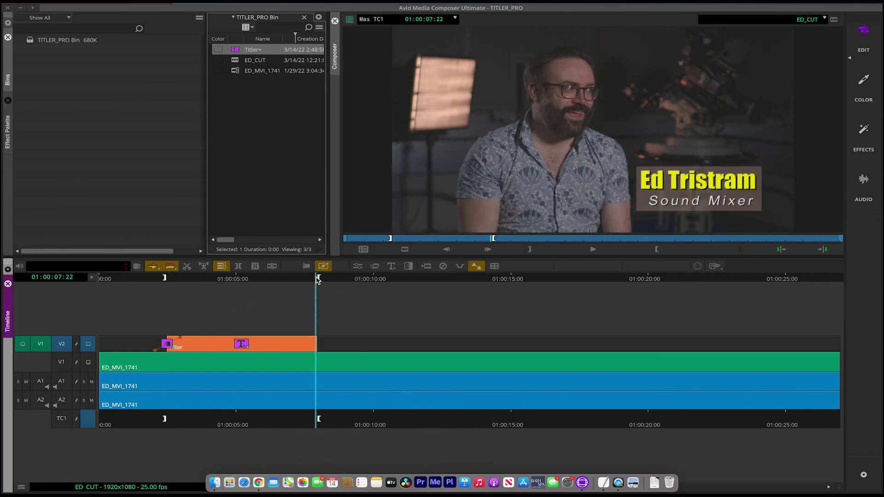
click(406, 266)
click(391, 298)
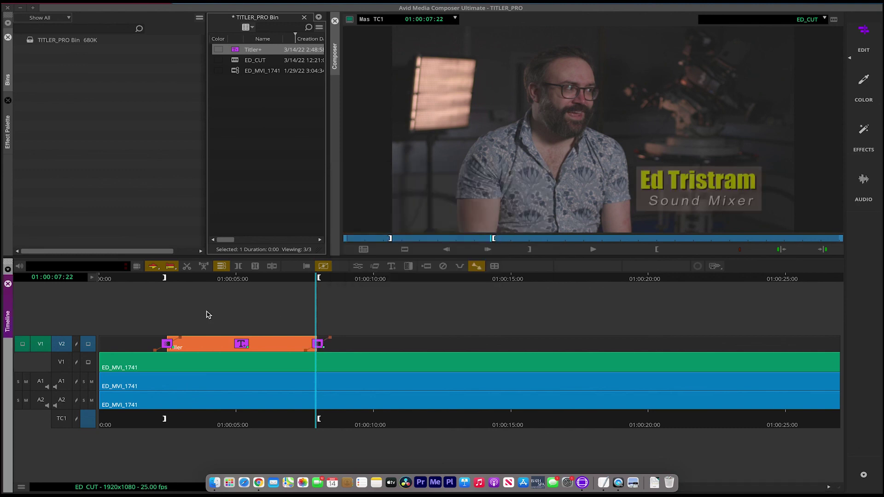
click(136, 279)
key(space)
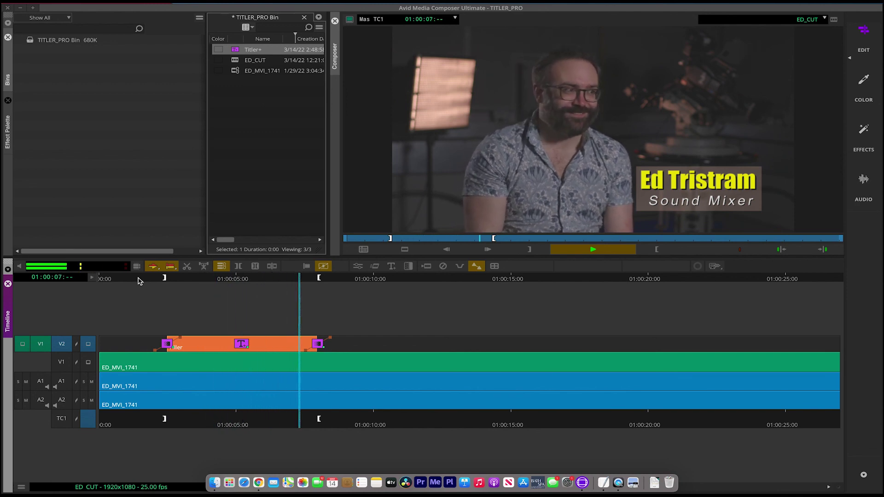
key(space)
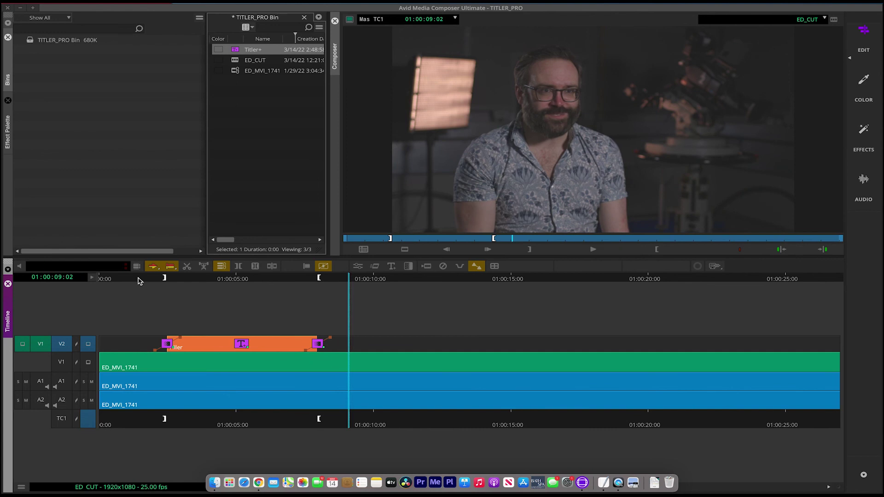